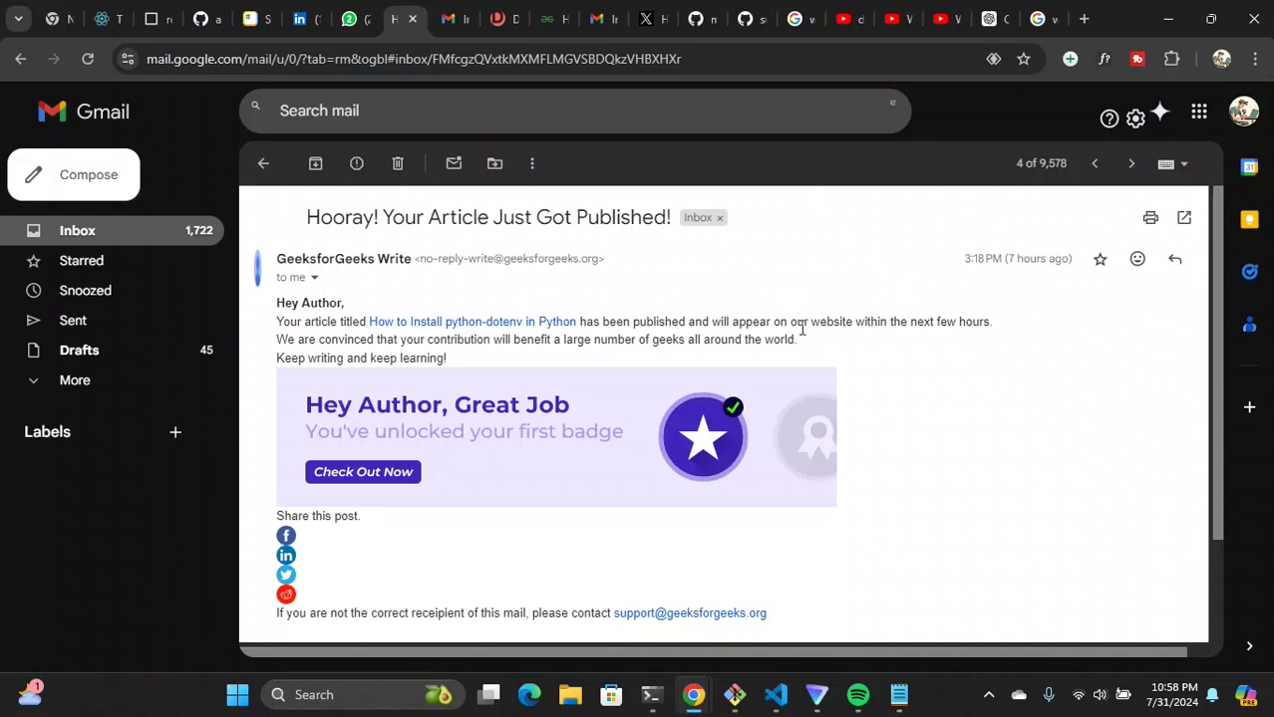
# Switch from the Gmail notice to the published 'How to Install python-dotenv in Python' article and highlight its title
pyautogui.scroll(-2, 754, 374)
pyautogui.scroll(2, 711, 404)
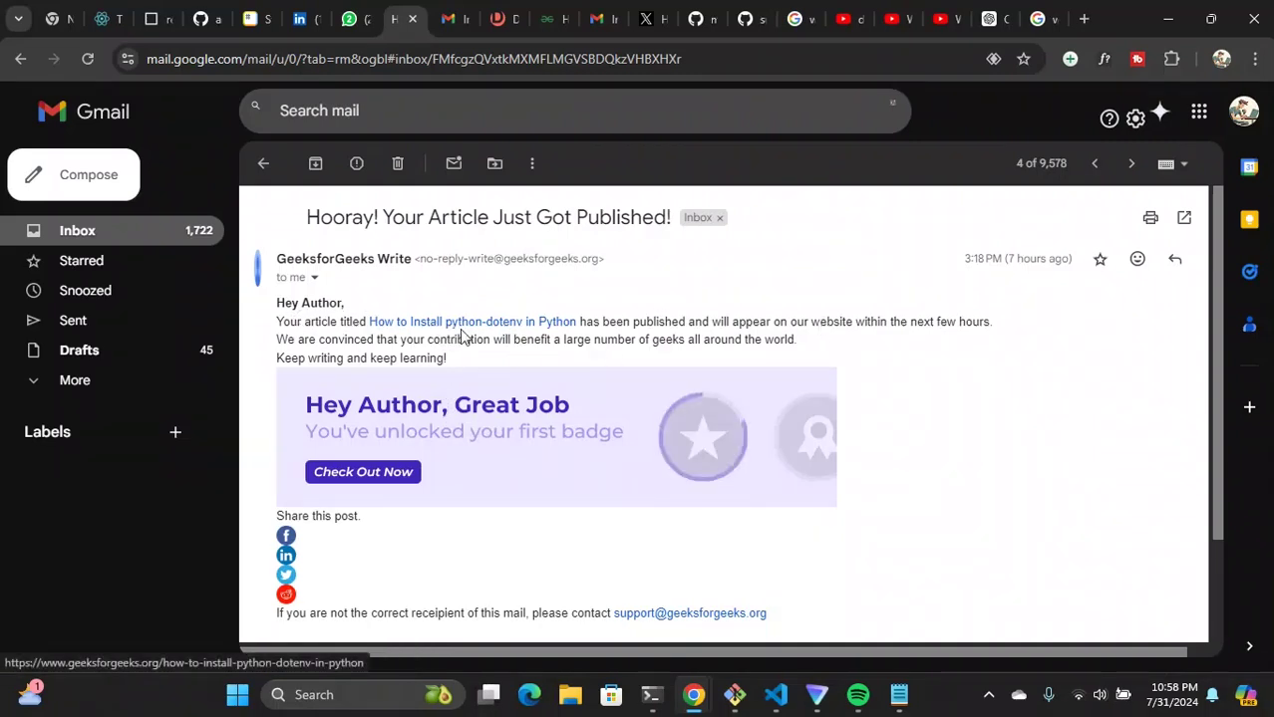
pyautogui.click(550, 18)
pyautogui.moveTo(260, 206); pyautogui.dragTo(658, 192)
# Select the whole python-dotenv article title, then open a new browser tab
pyautogui.click(637, 206)
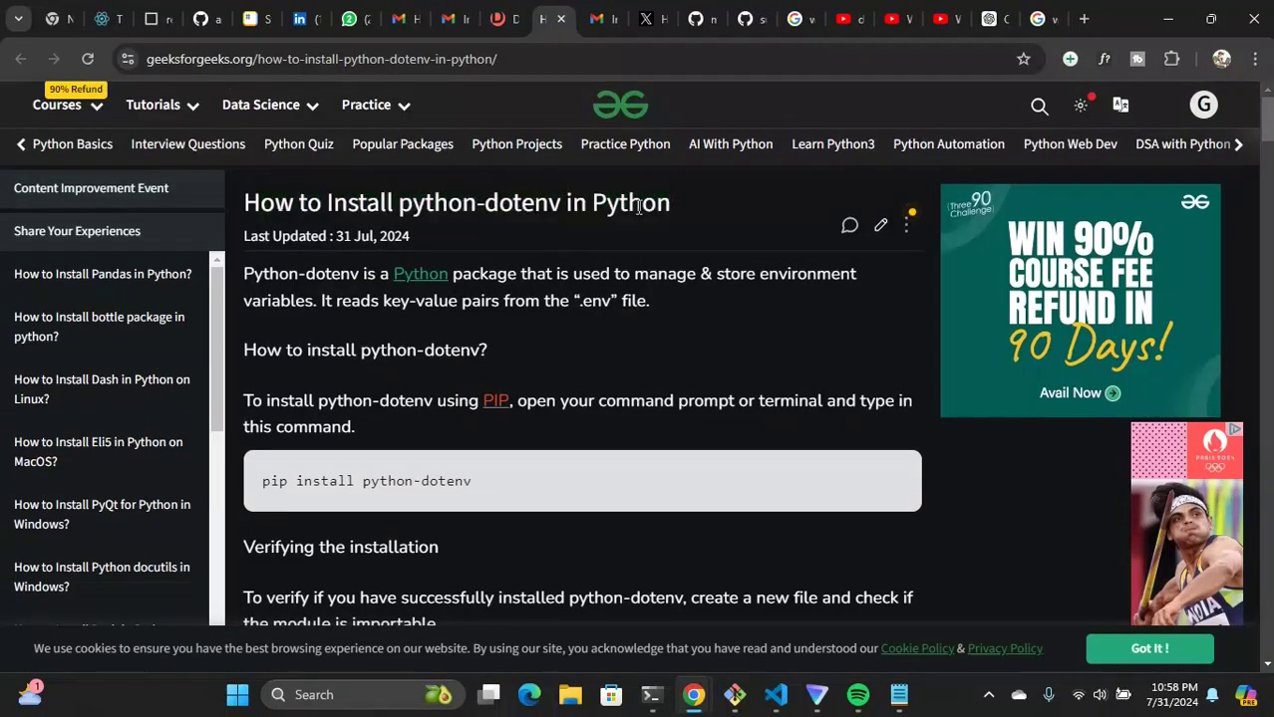
pyautogui.doubleClick(408, 205)
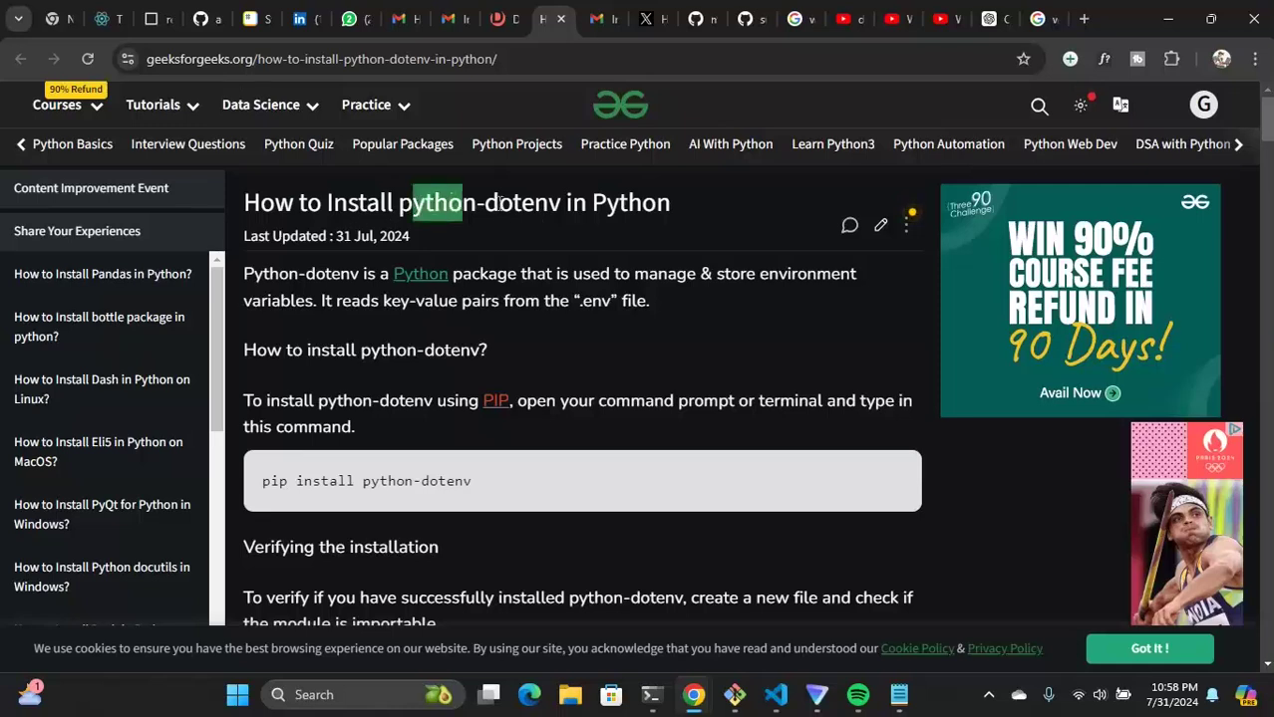
pyautogui.tripleClick(555, 205)
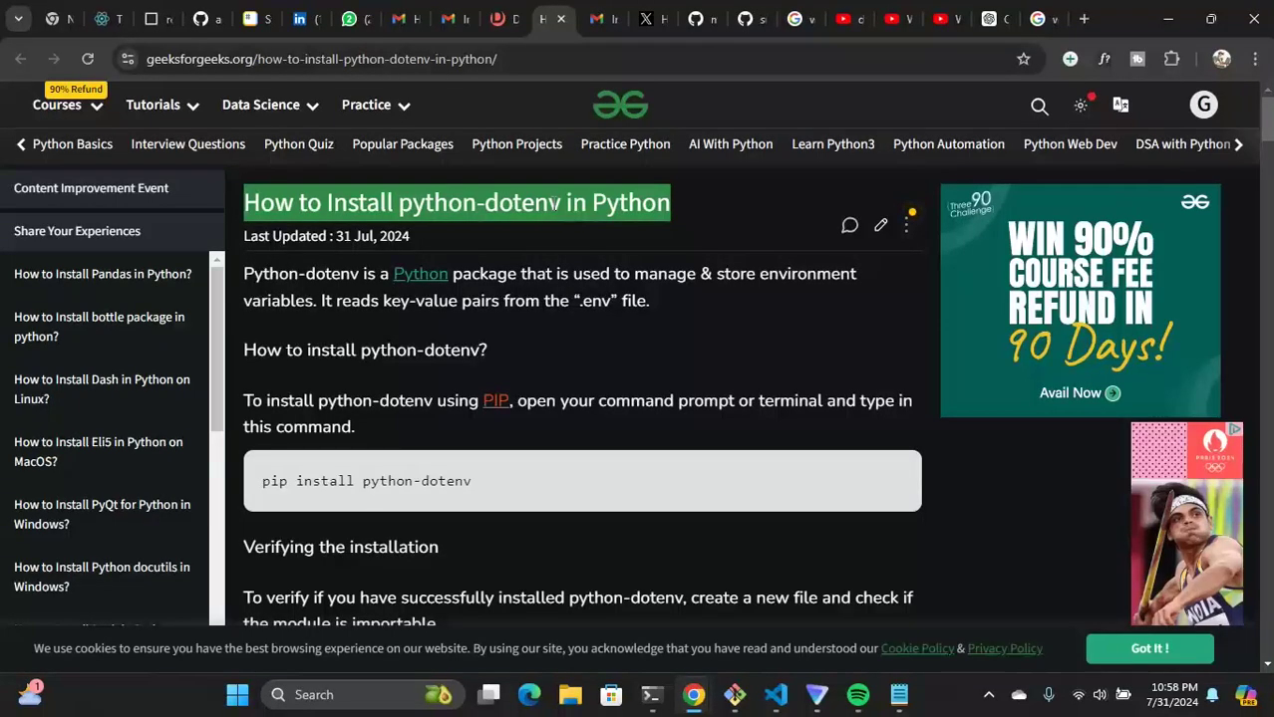
pyautogui.click(1083, 18)
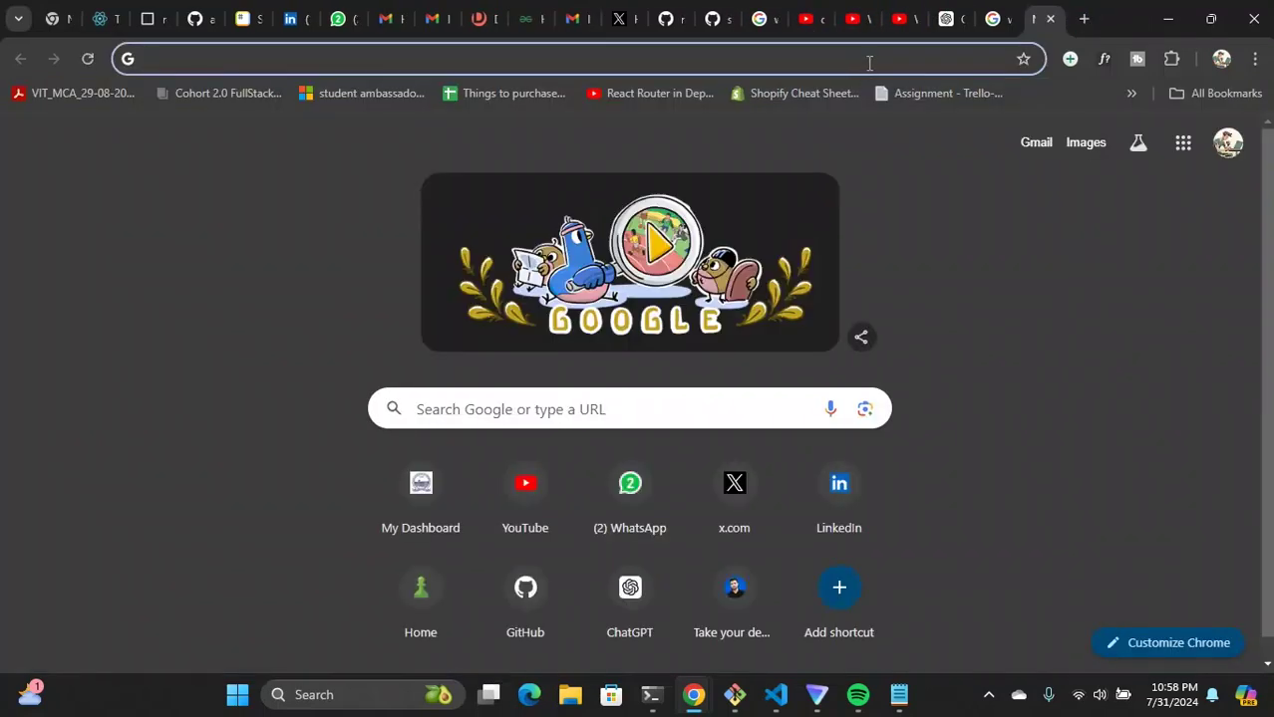
# Enter 'geek' in the address bar to reach the GeeksforGeeks Write pick-article topics page
pyautogui.click(870, 63)
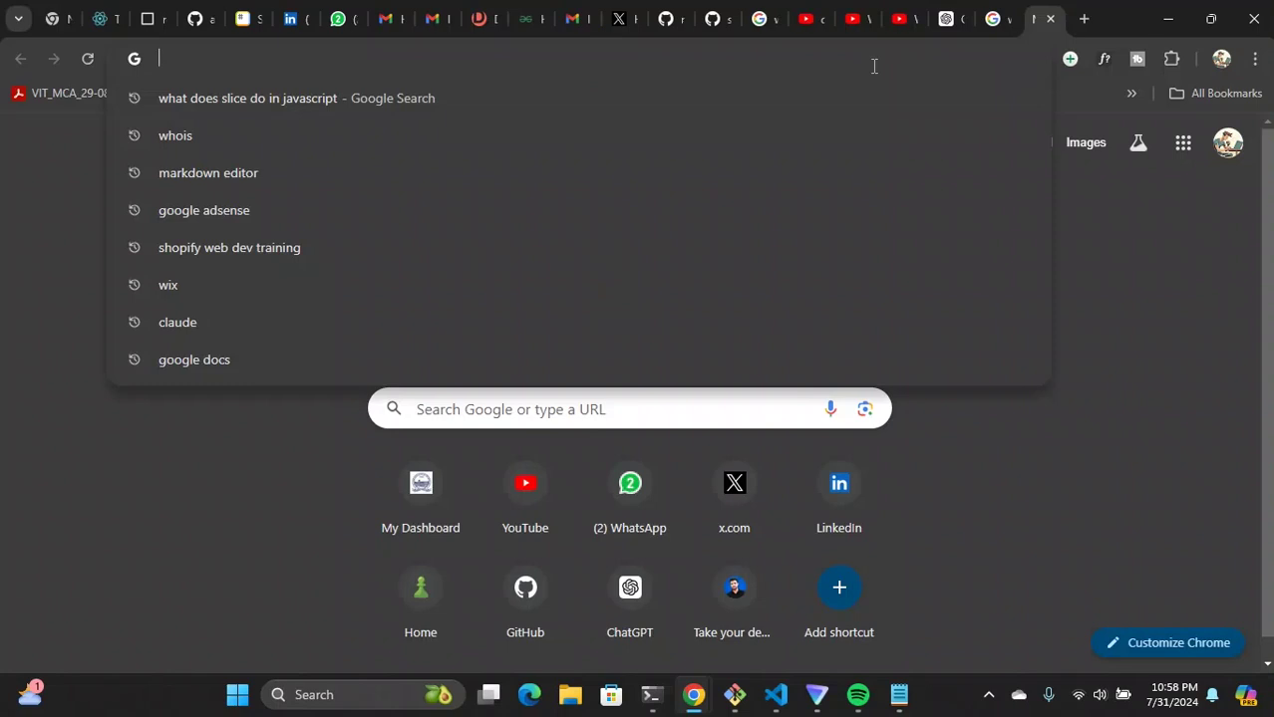
pyautogui.write('geeksforgeeks.org write')
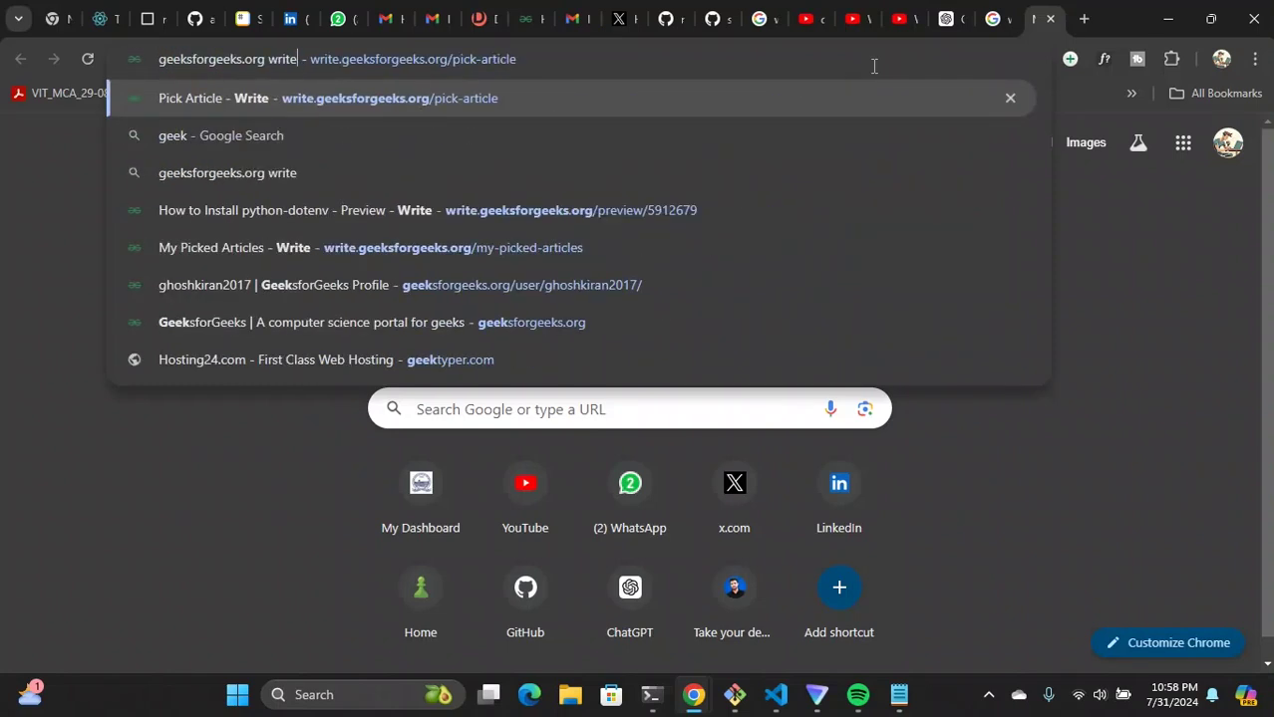
pyautogui.press('Return')
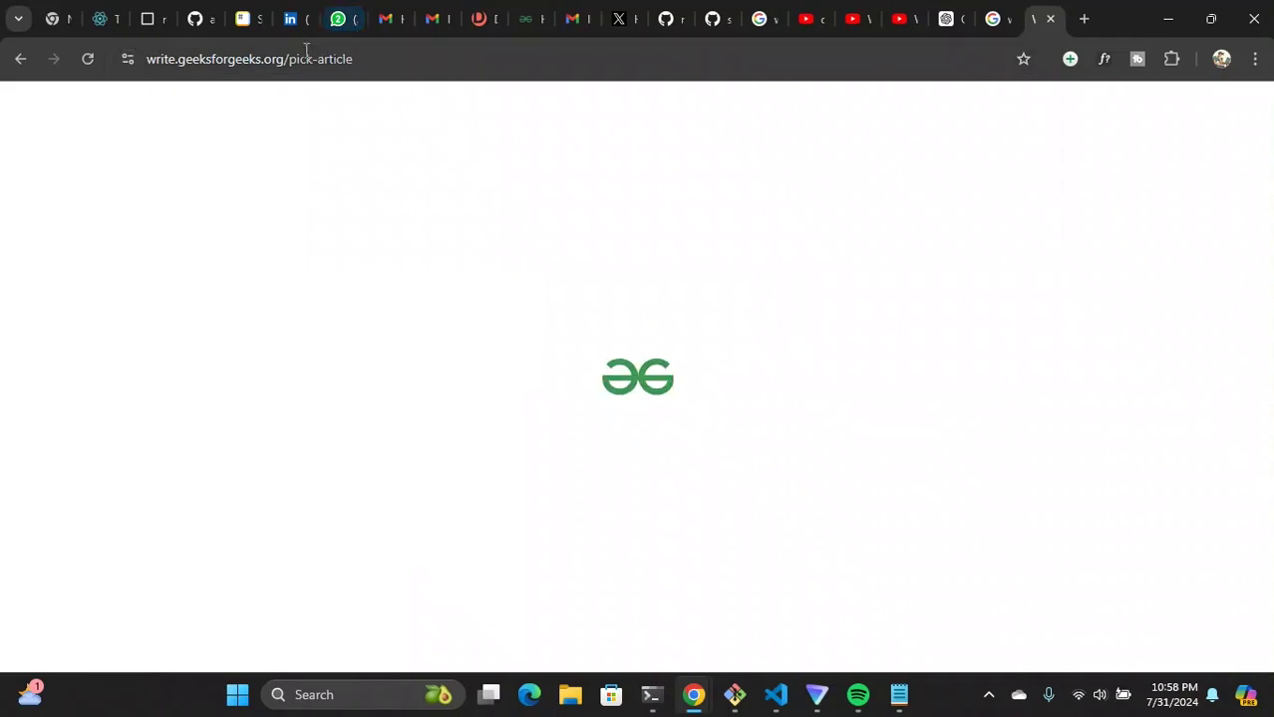
pyautogui.click(296, 62)
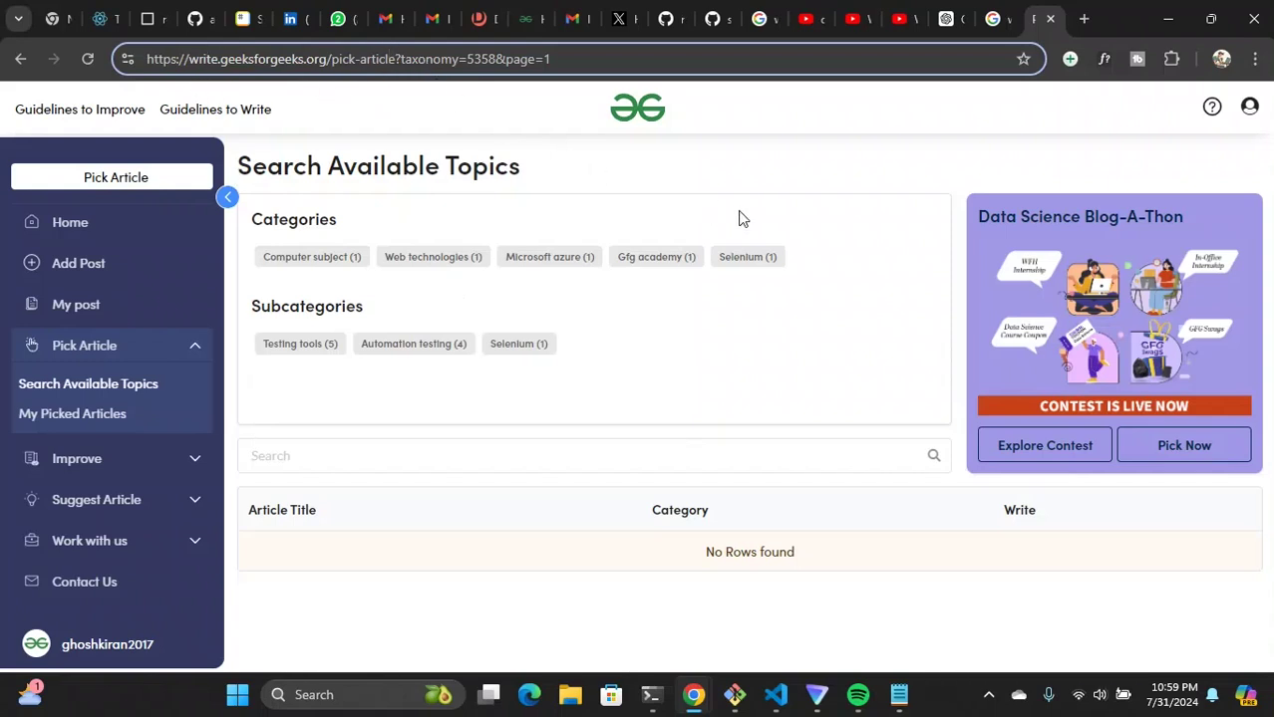
# Browse the Computer subject and Web technologies topic categories, briefly opening and closing an extra tab
pyautogui.click(305, 261)
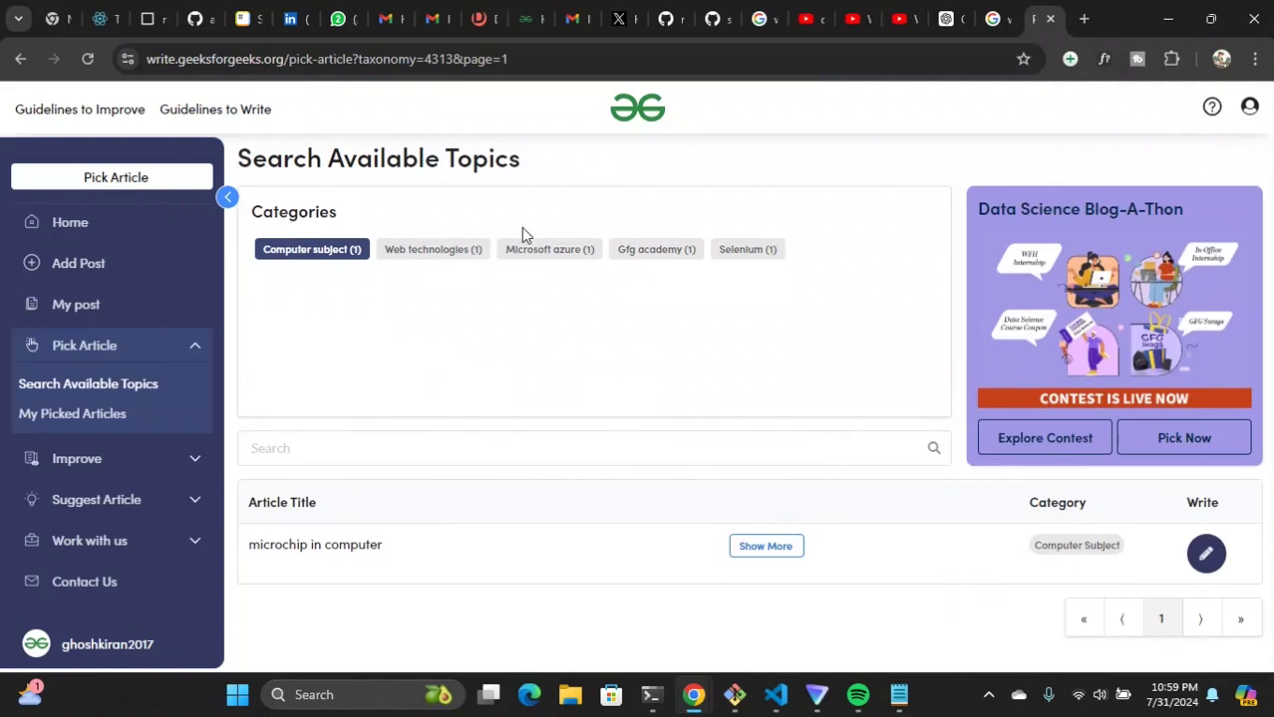
pyautogui.click(450, 255)
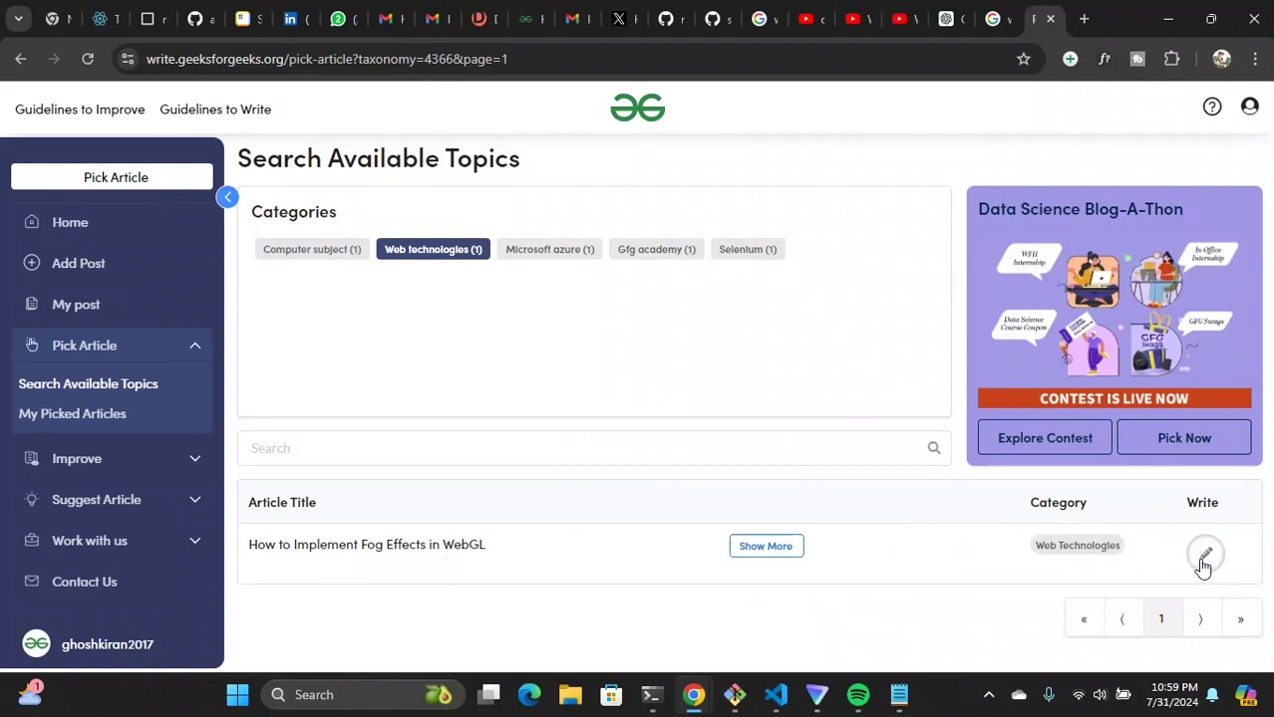
pyautogui.click(1083, 18)
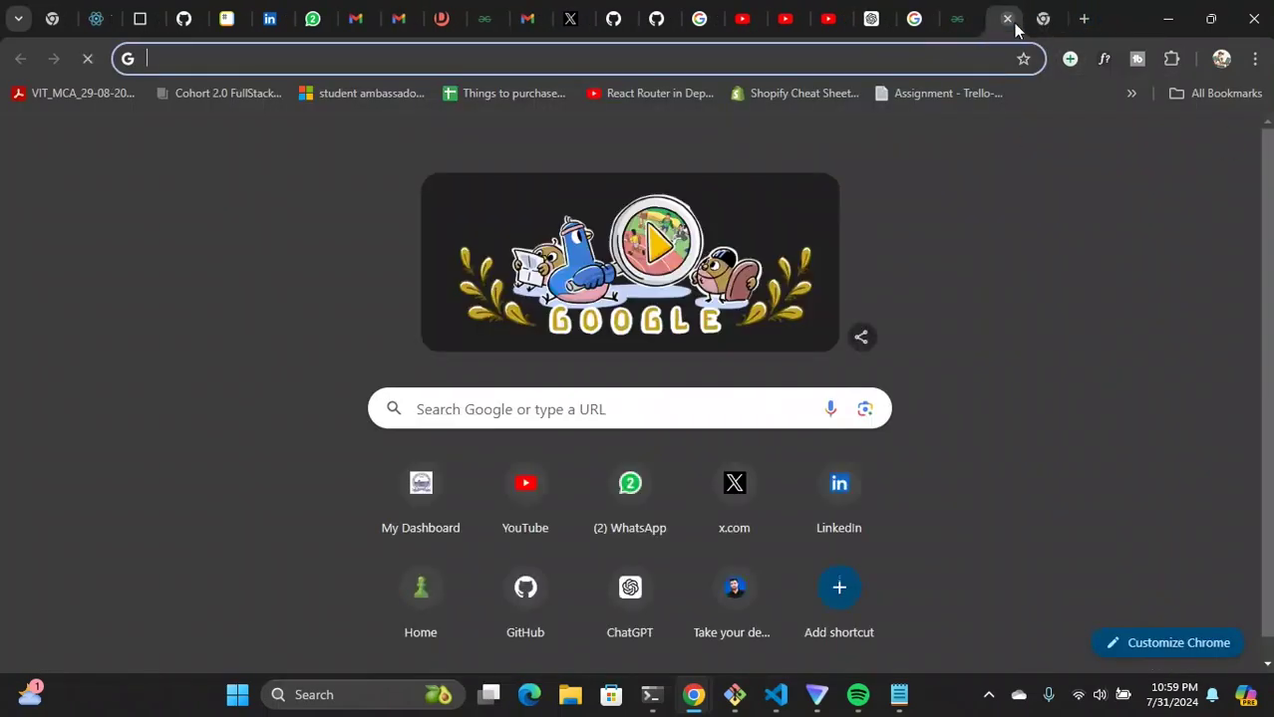
pyautogui.click(1001, 18)
pyautogui.click(959, 18)
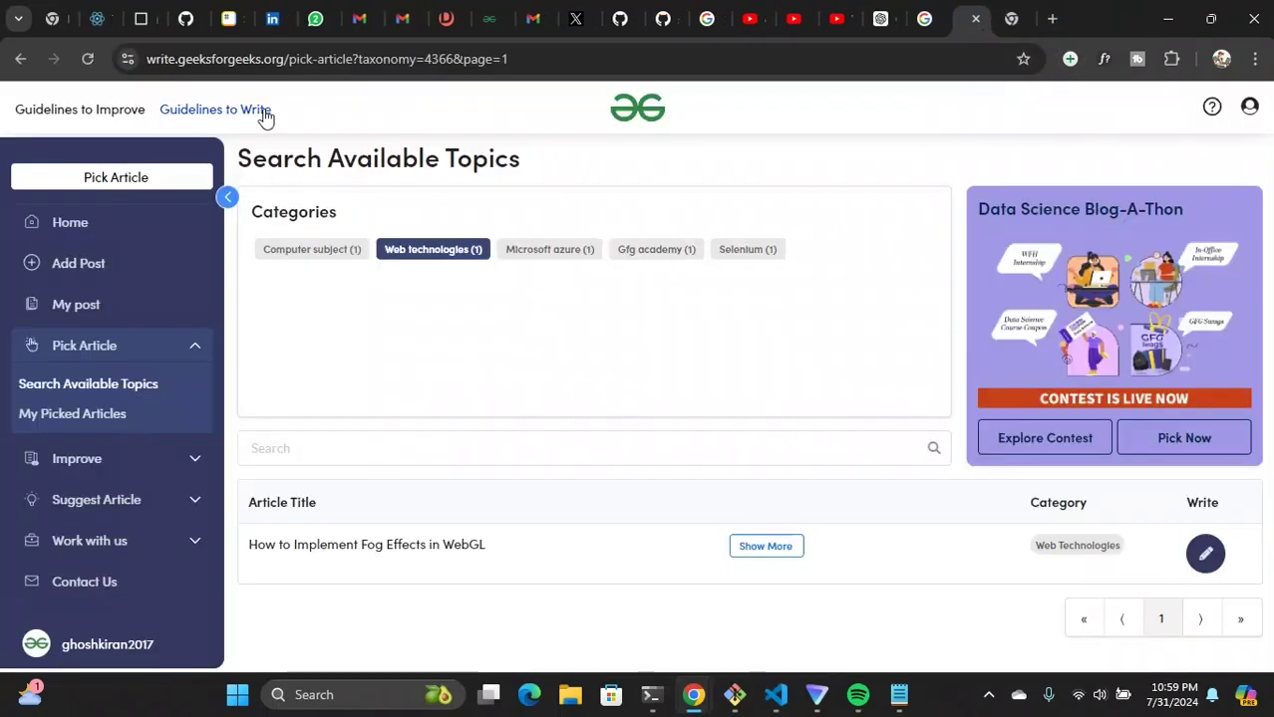
# Trim the address to write.geeksforgeeks.org to load the Write home page
pyautogui.click(289, 59)
pyautogui.click(408, 59)
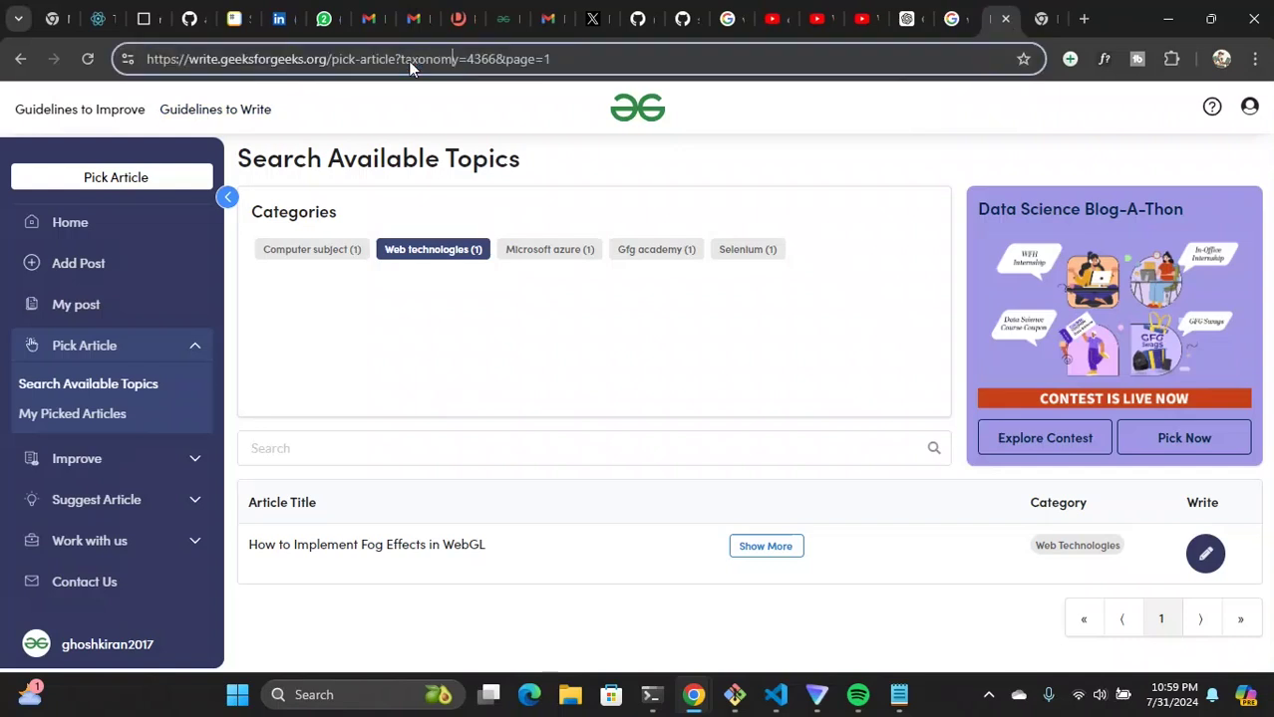
pyautogui.click(529, 58)
pyautogui.moveTo(556, 59); pyautogui.dragTo(335, 59)
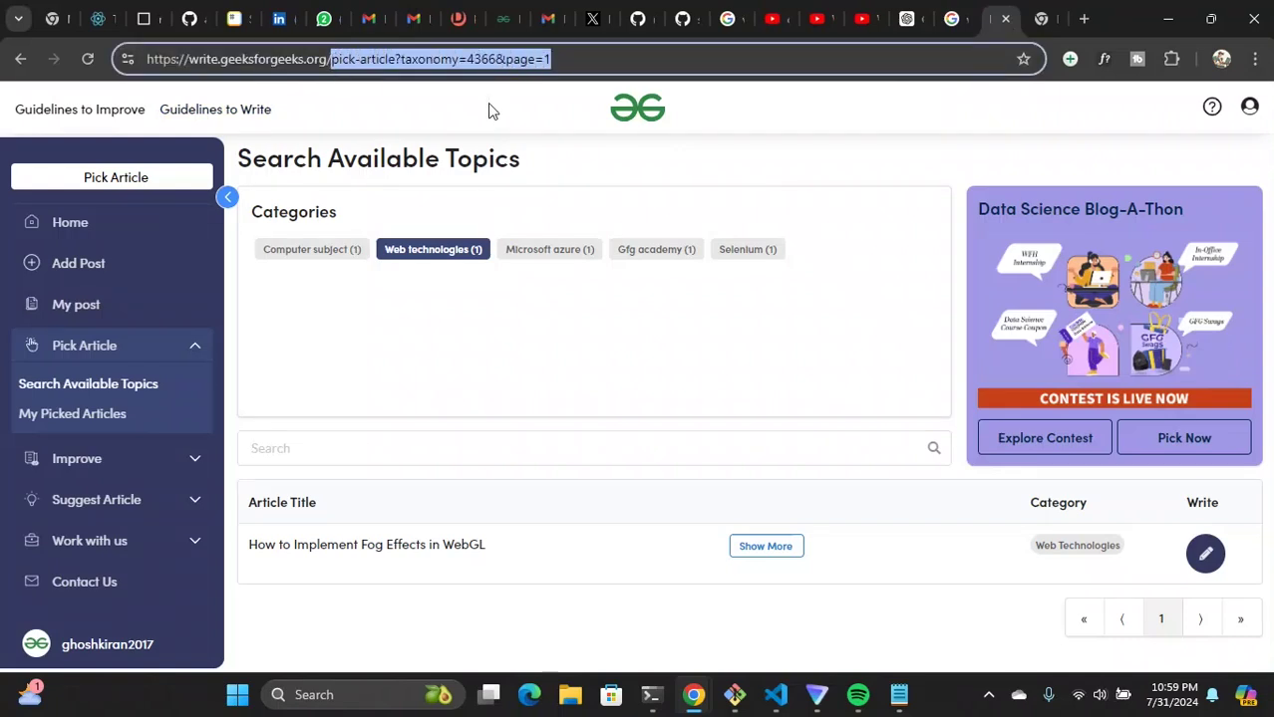
pyautogui.press('BackSpace')
pyautogui.press('Return')
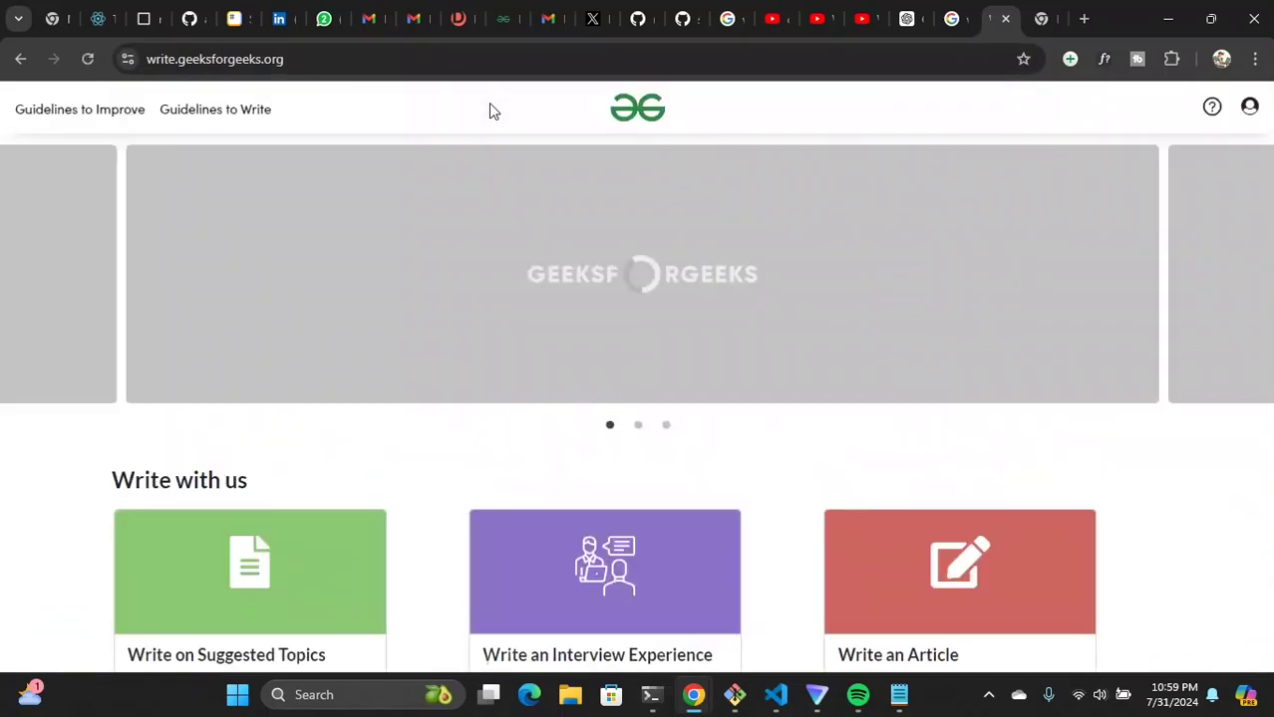
# Browse the Write home page's 'Write with us' sections, then start a blank article from Write an Article
pyautogui.scroll(-3, 510, 138)
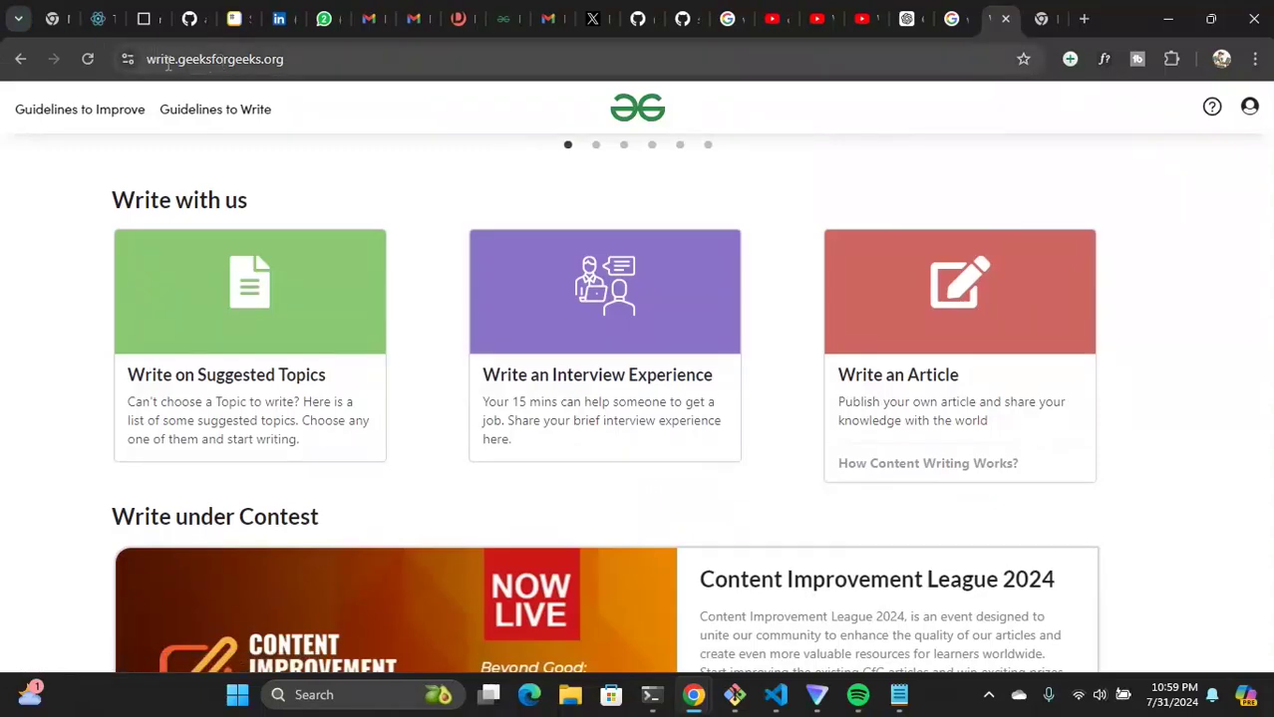
pyautogui.scroll(-1, 730, 290)
pyautogui.scroll(1, 481, 360)
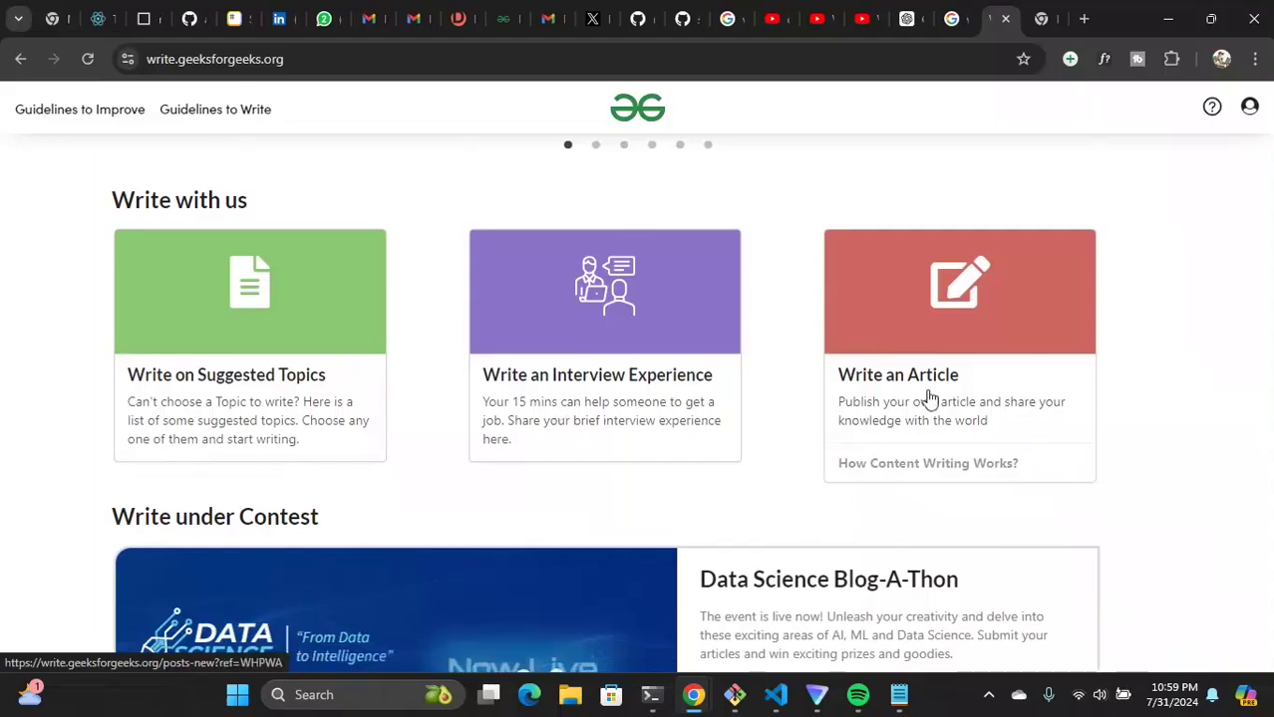
pyautogui.moveTo(104, 198); pyautogui.dragTo(279, 204)
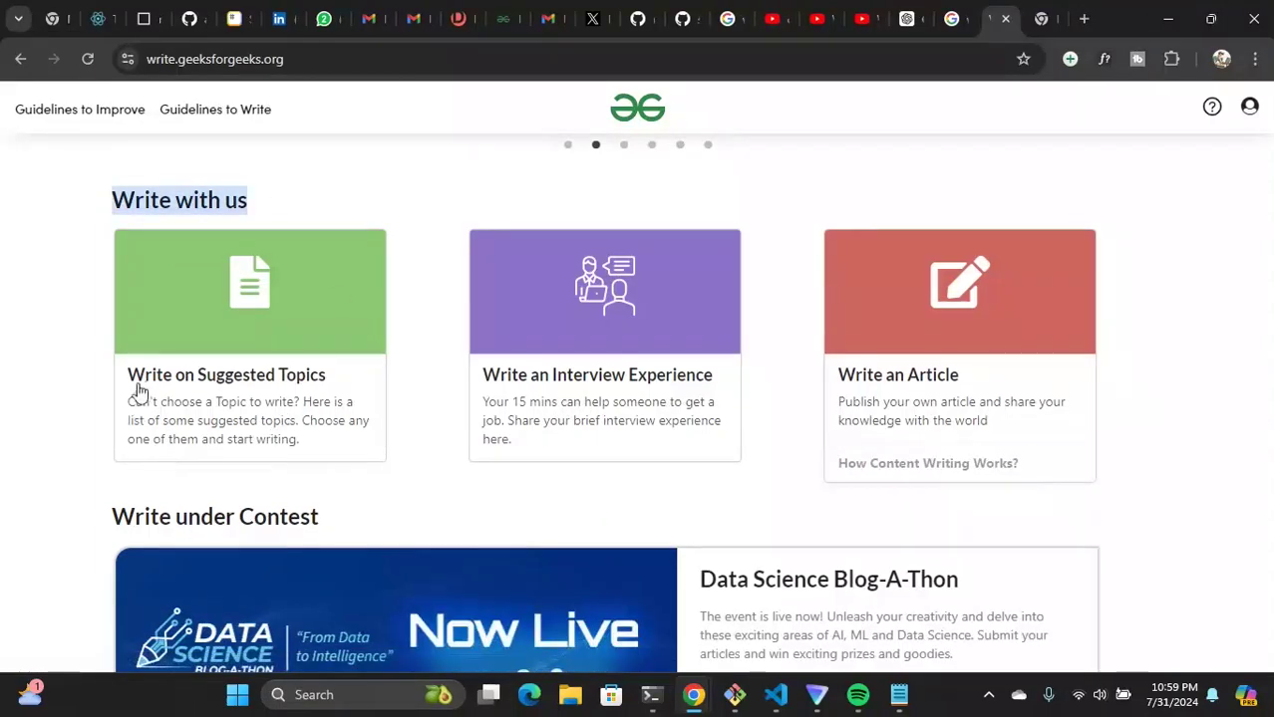
pyautogui.scroll(-7, 993, 417)
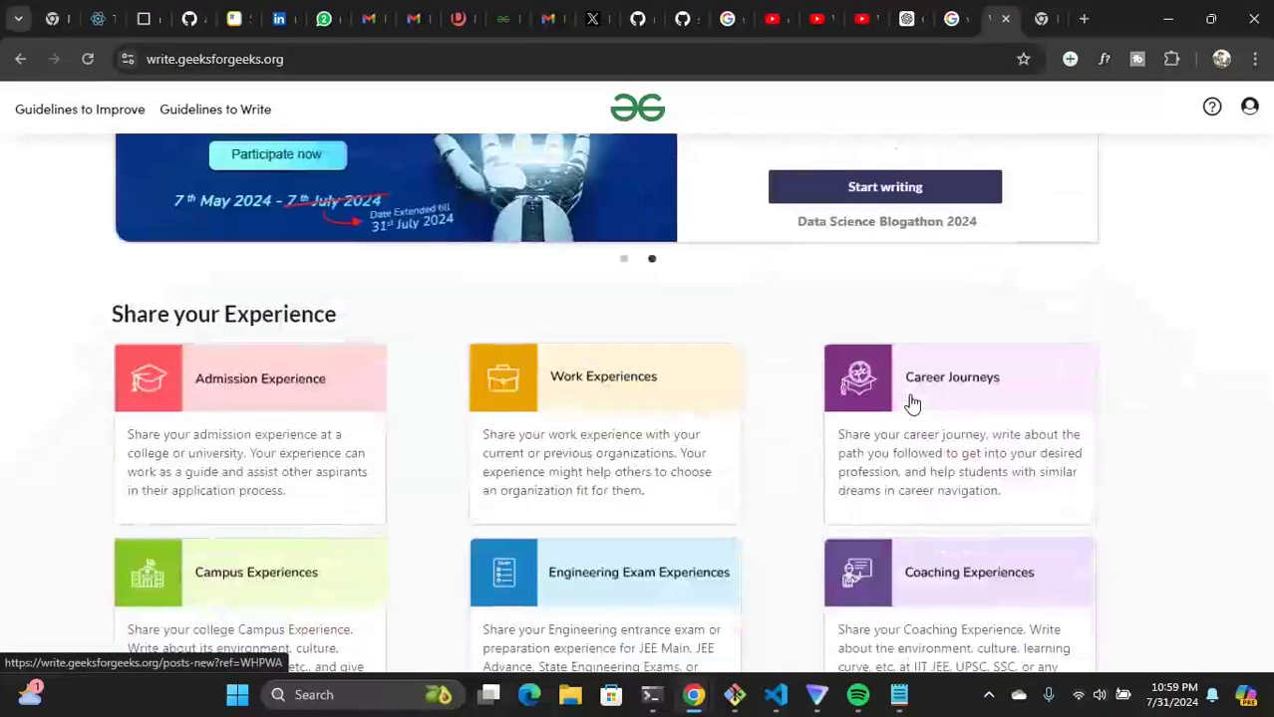
pyautogui.scroll(3, 634, 404)
pyautogui.scroll(-4, 378, 392)
pyautogui.scroll(3, 77, 301)
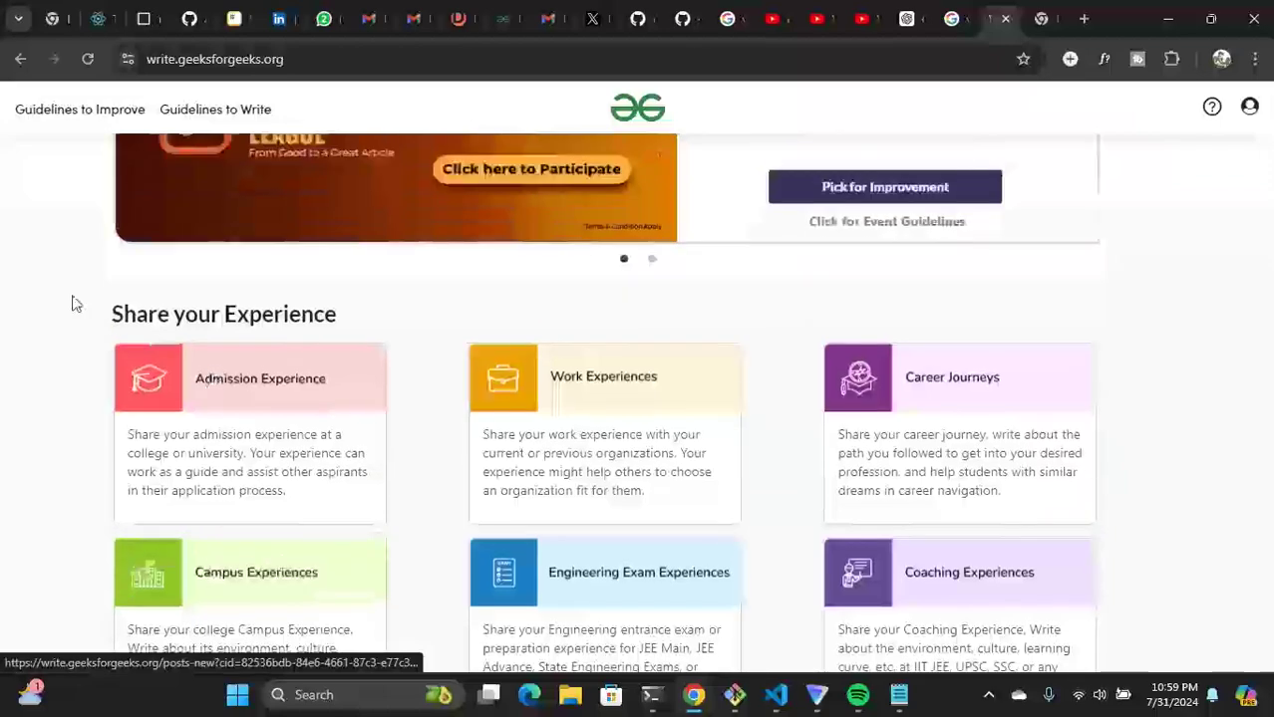
pyautogui.scroll(-4, 236, 335)
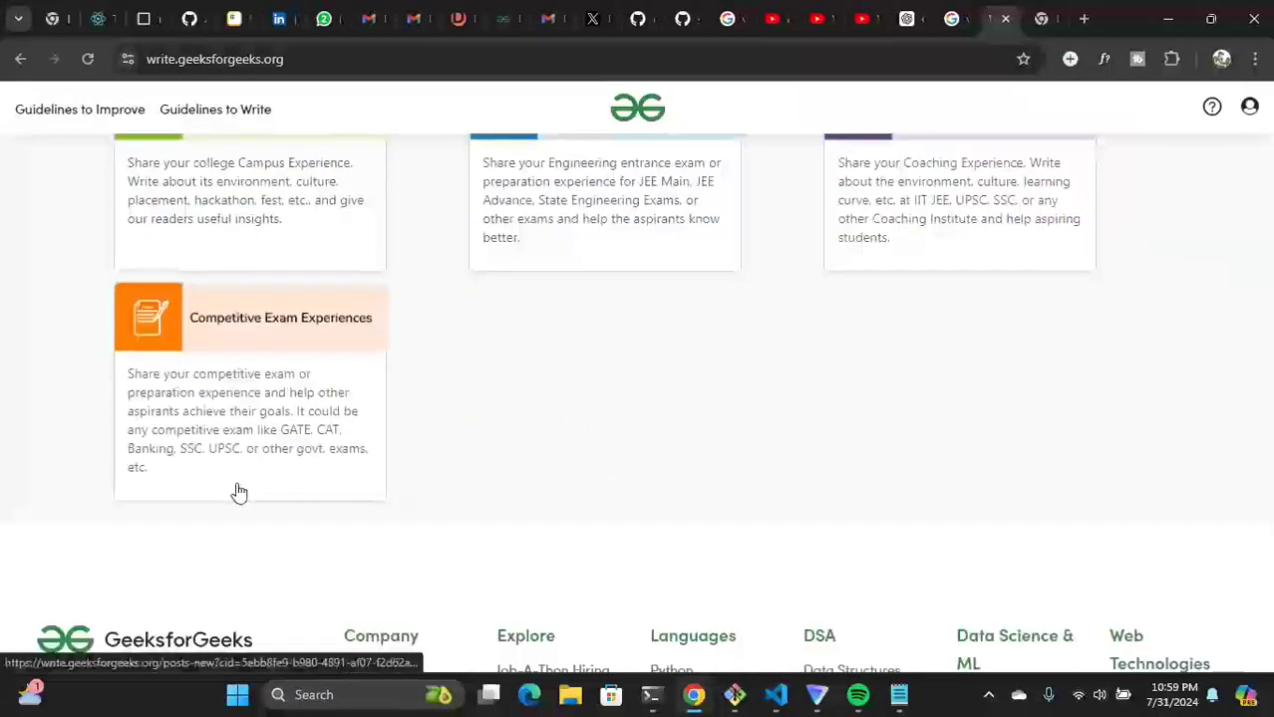
pyautogui.scroll(1, 886, 423)
pyautogui.scroll(8, 886, 423)
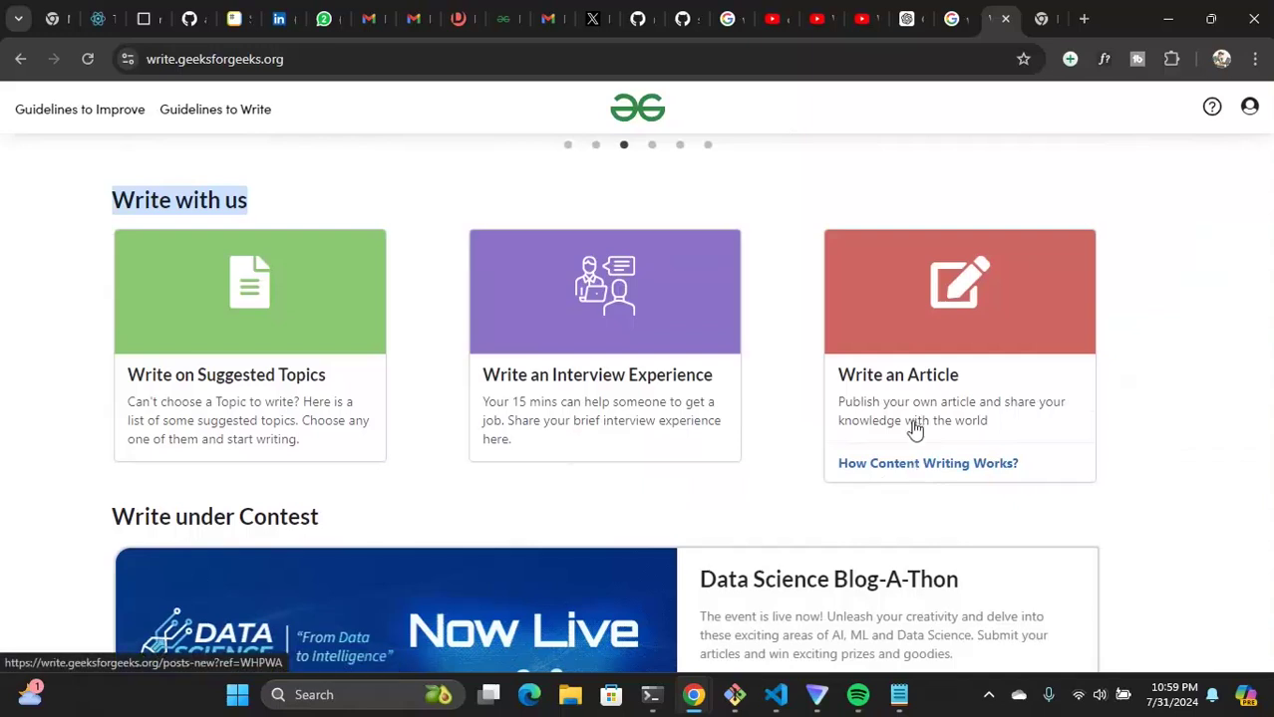
pyautogui.click(907, 389)
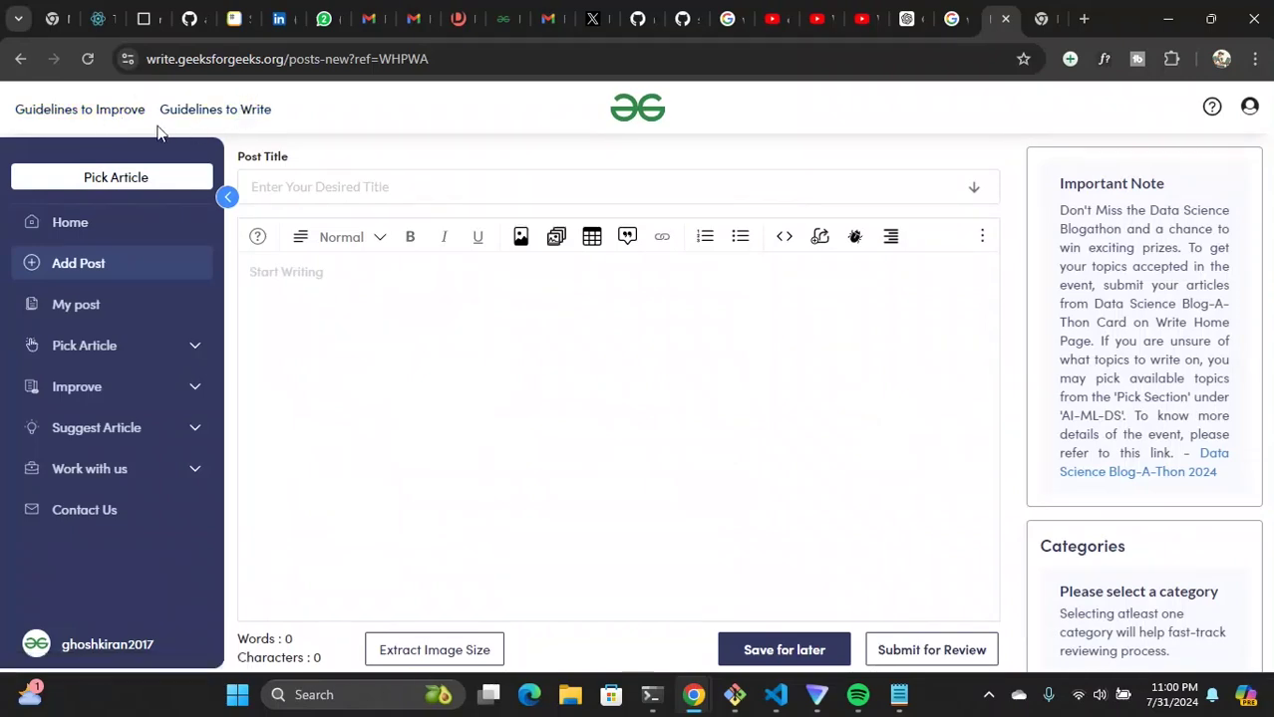
# Open the guidelines for writing articles and scroll through the page
pyautogui.click(196, 110)
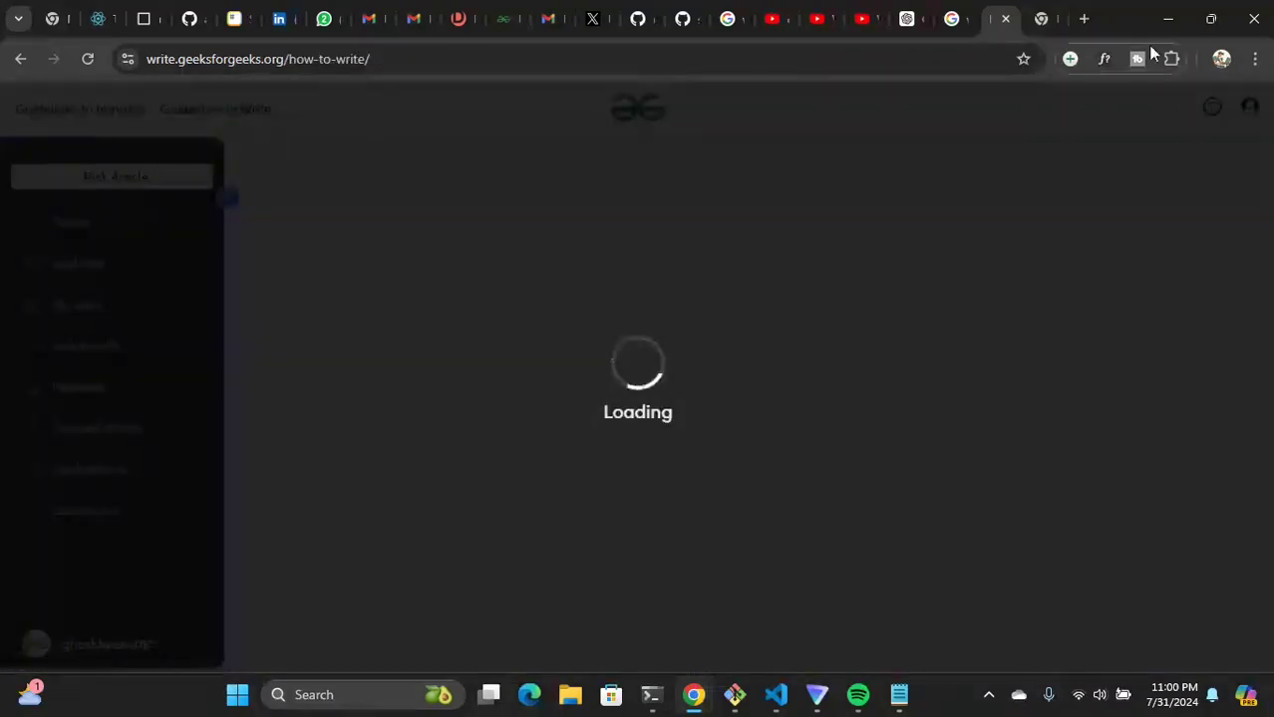
pyautogui.scroll(-10, 557, 421)
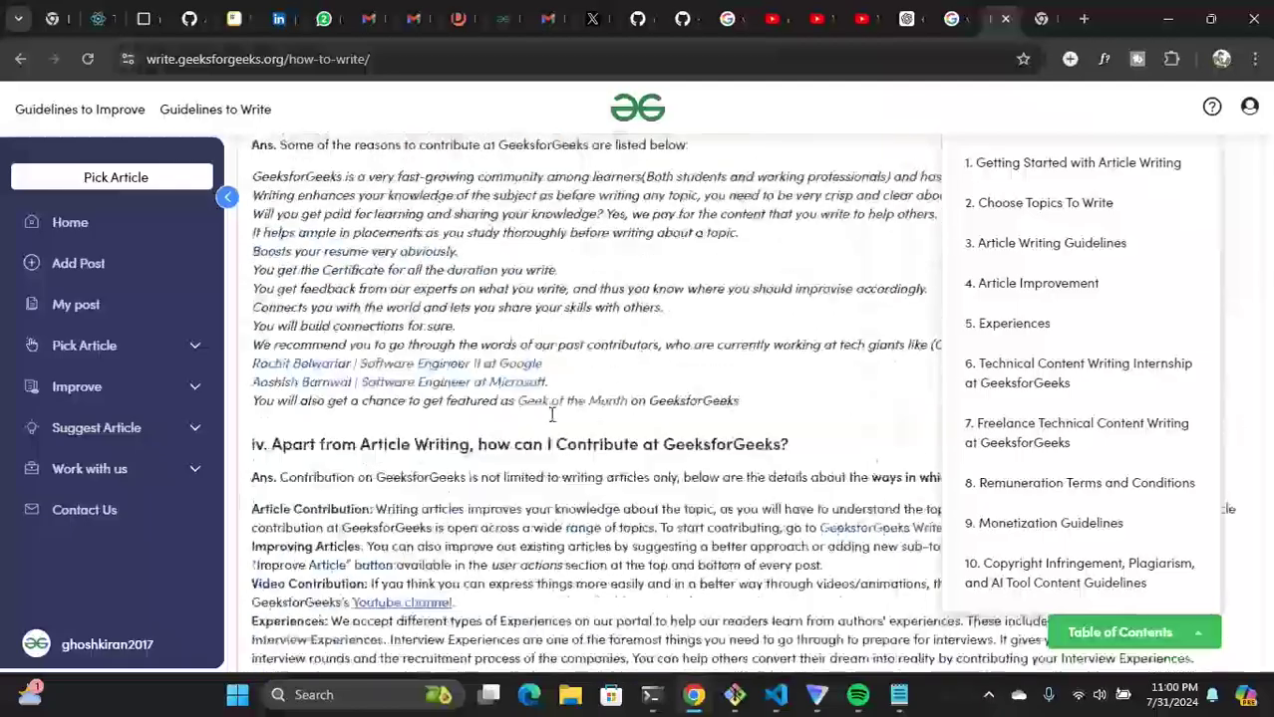
pyautogui.scroll(12, 553, 423)
pyautogui.scroll(-10, 553, 423)
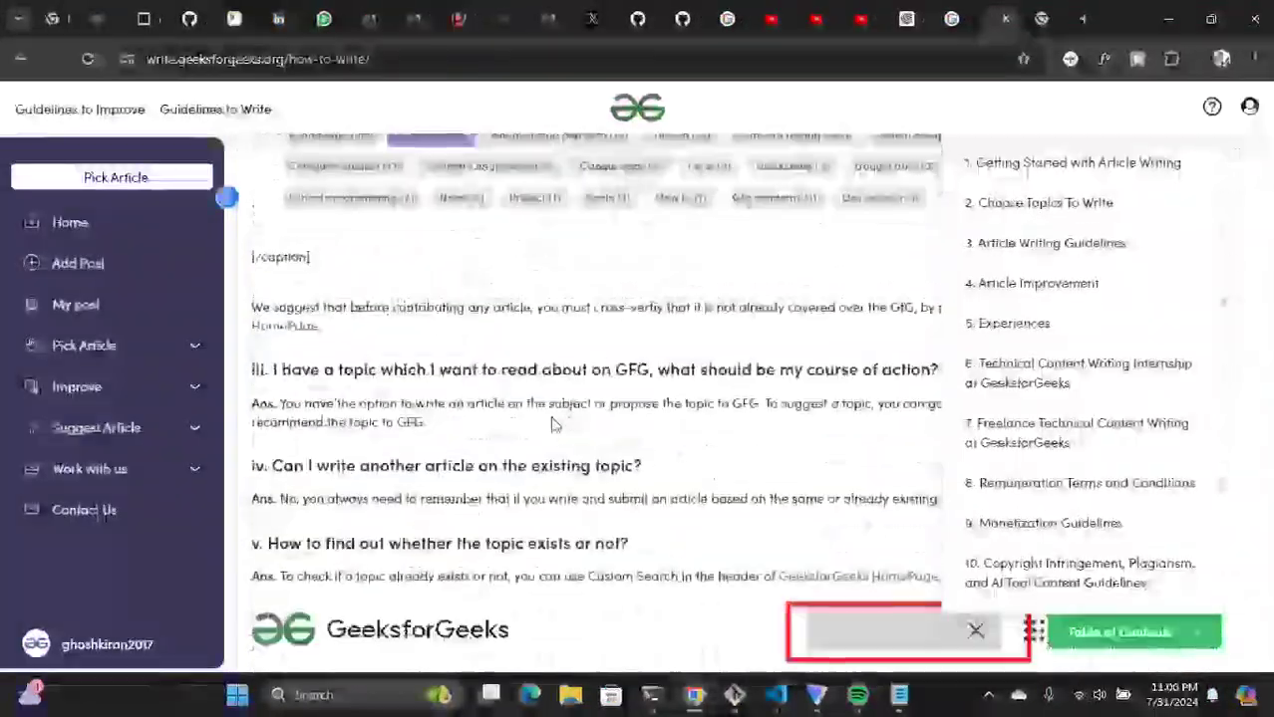
pyautogui.scroll(-15, 554, 425)
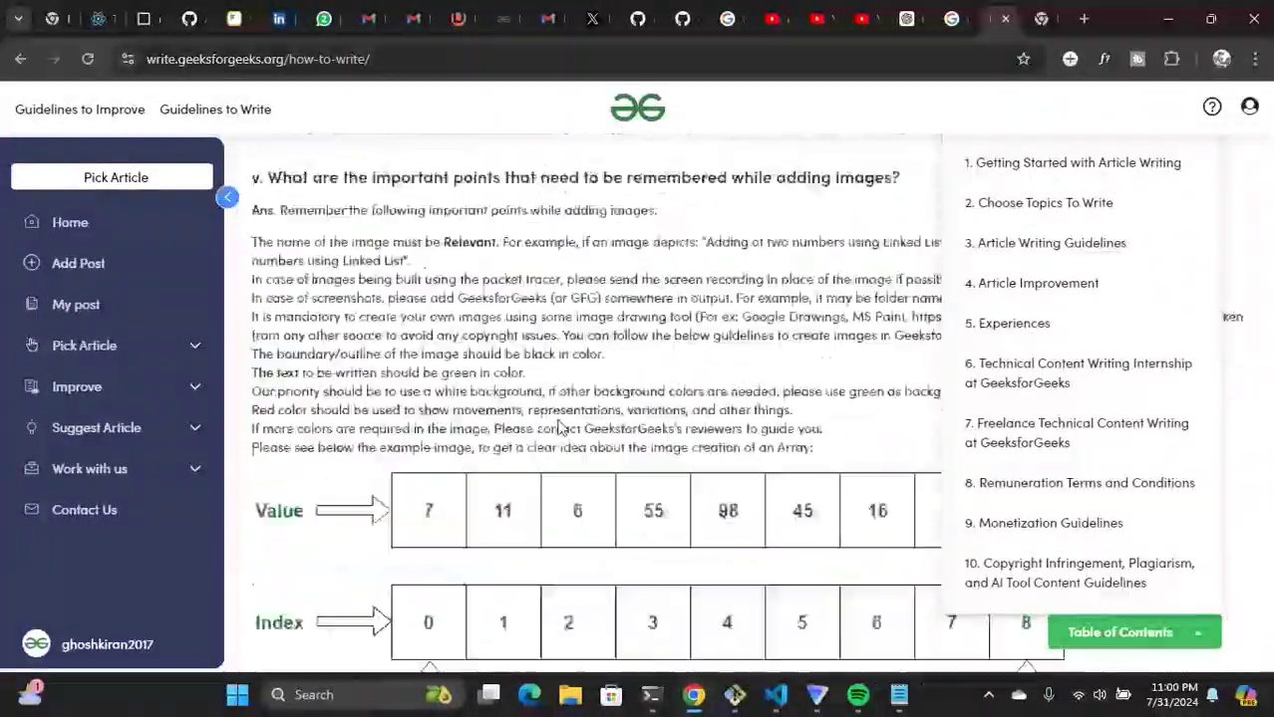
pyautogui.scroll(10, 559, 427)
# Open Guidelines to Improve and skim the steps for suggesting changes to an article
pyautogui.click(79, 109)
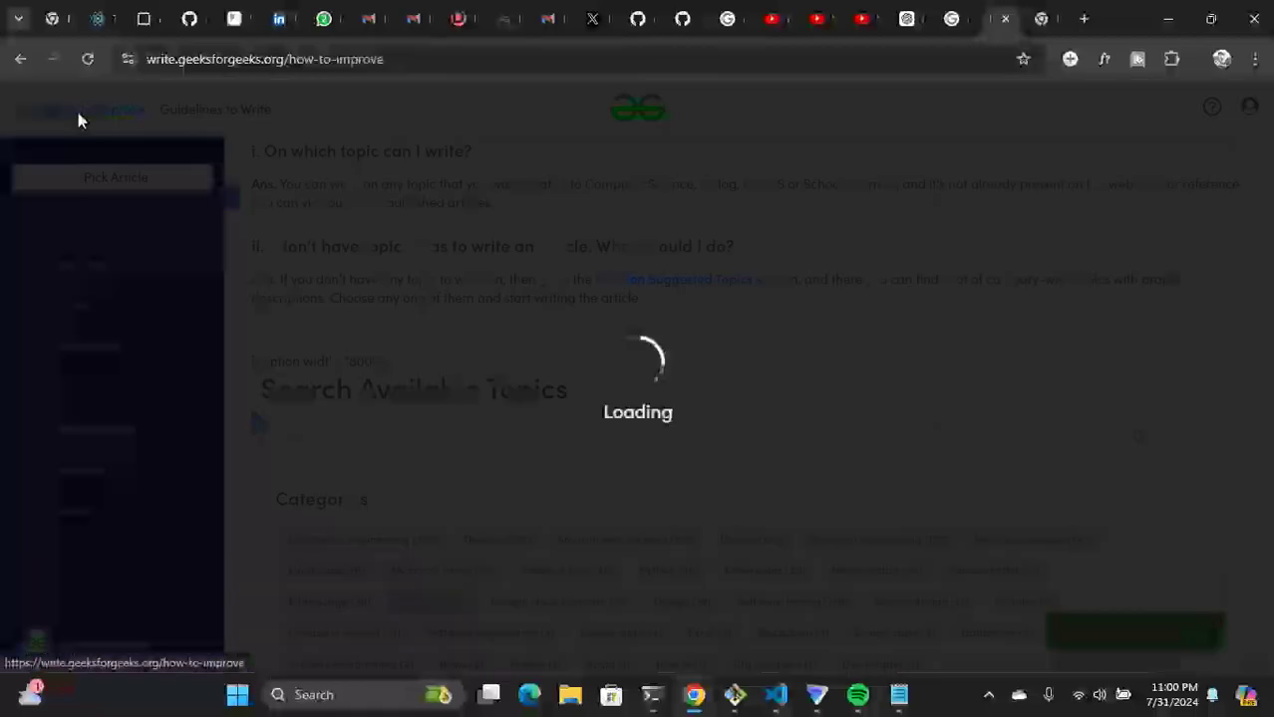
pyautogui.scroll(-10, 674, 367)
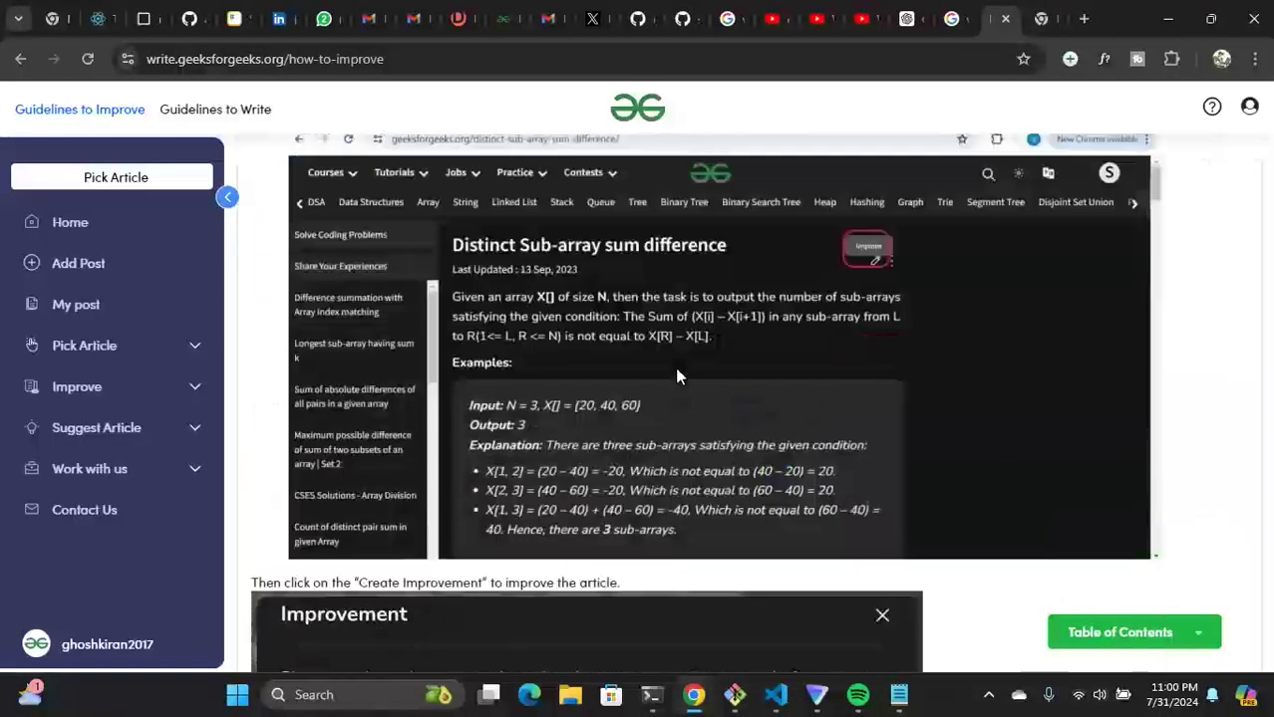
pyautogui.scroll(5, 677, 370)
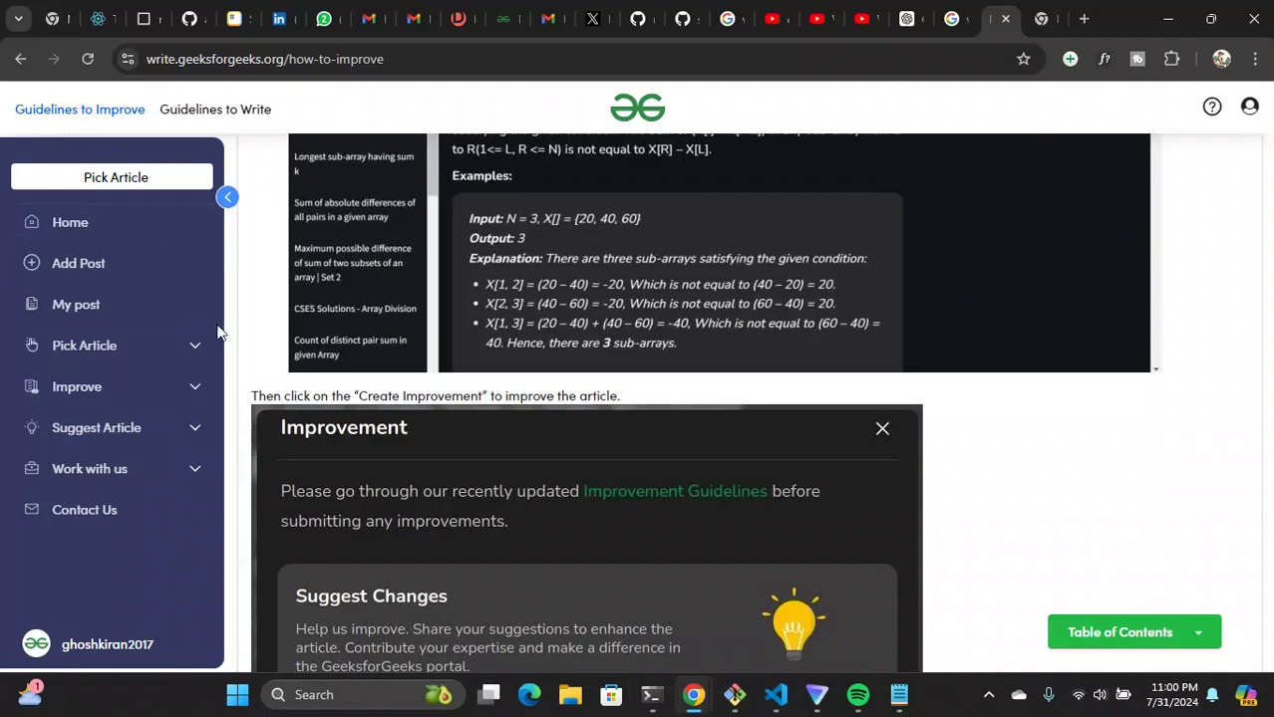
# Open Search Available Topics under Pick Article and filter to Computer subject, showing 'microchip in computer'
pyautogui.click(139, 349)
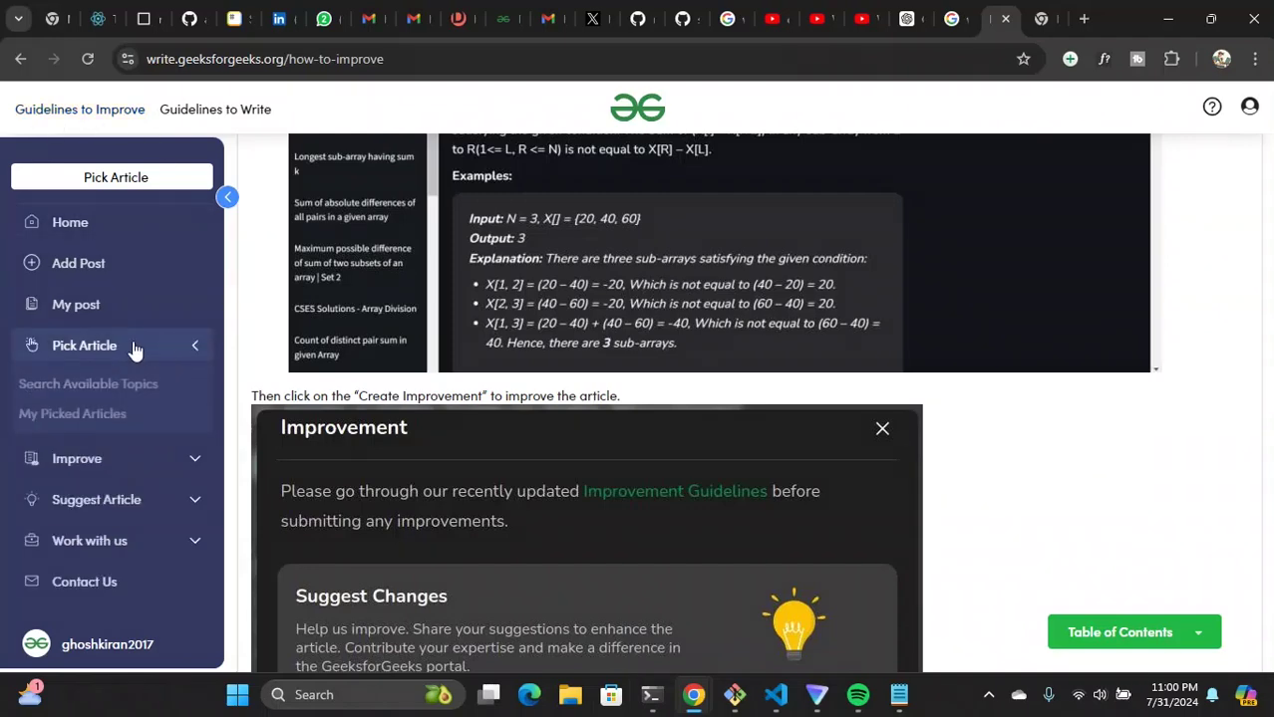
pyautogui.click(82, 391)
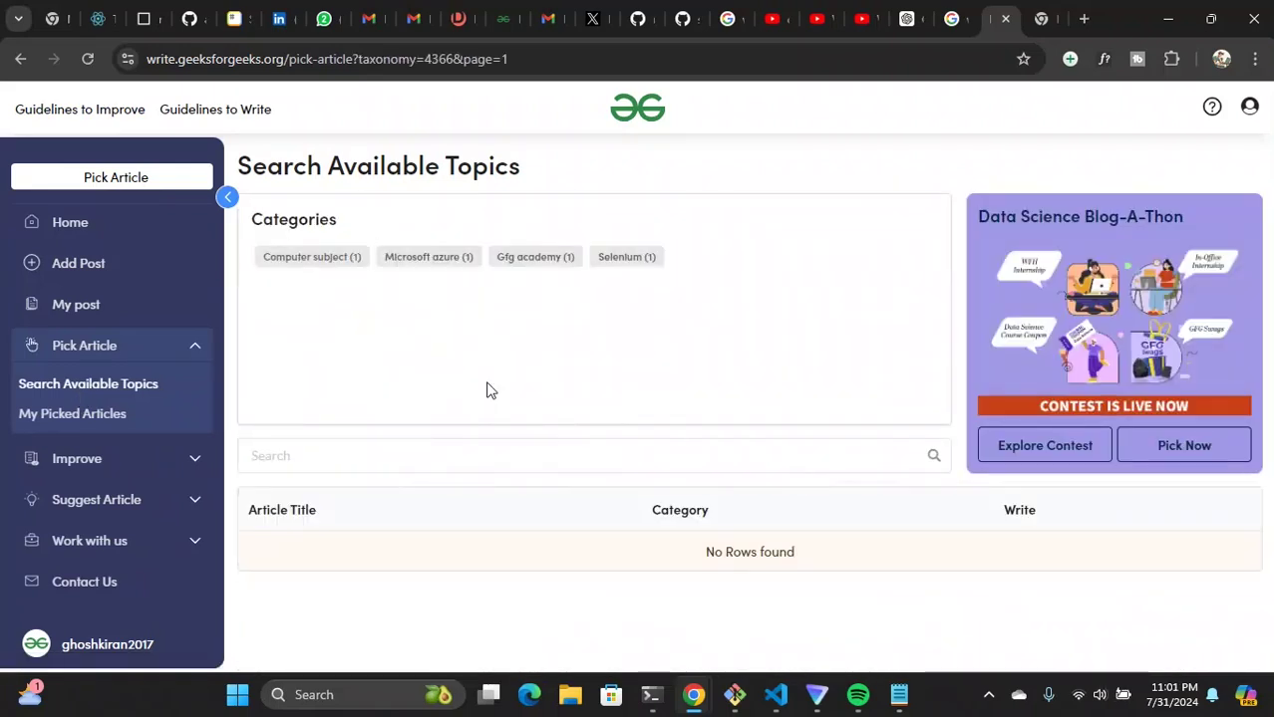
pyautogui.click(342, 261)
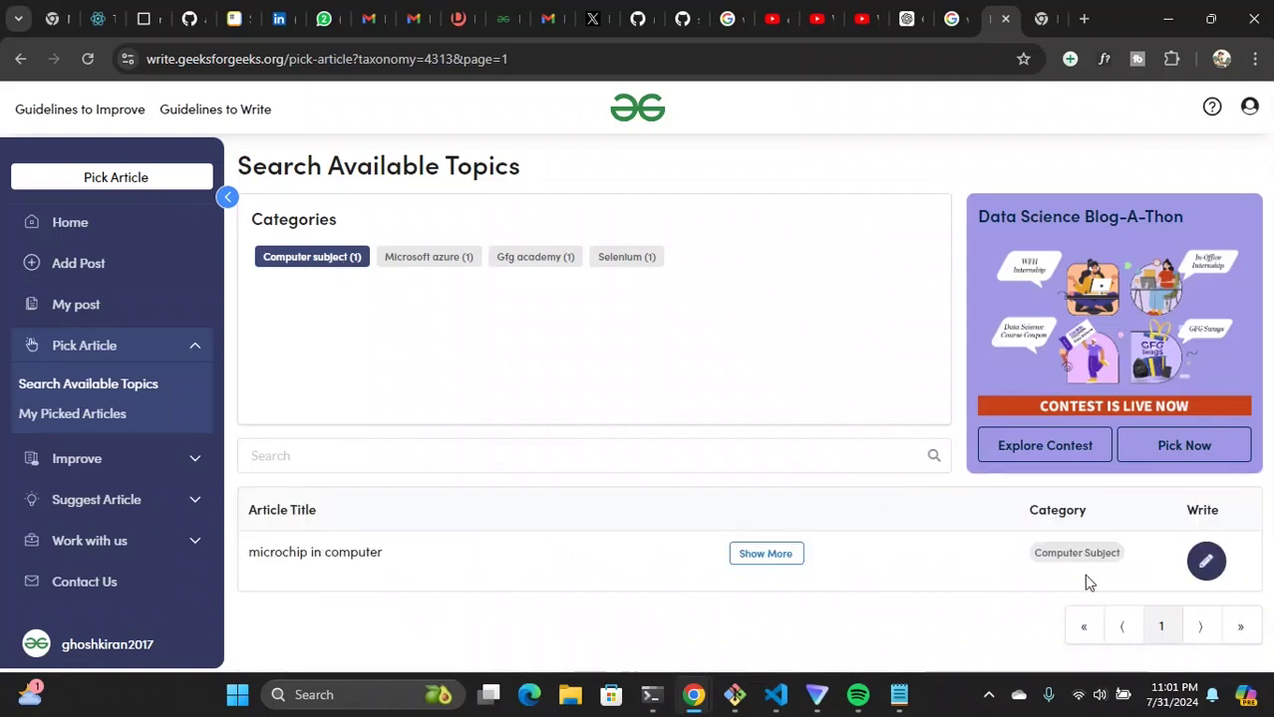
pyautogui.click(1206, 564)
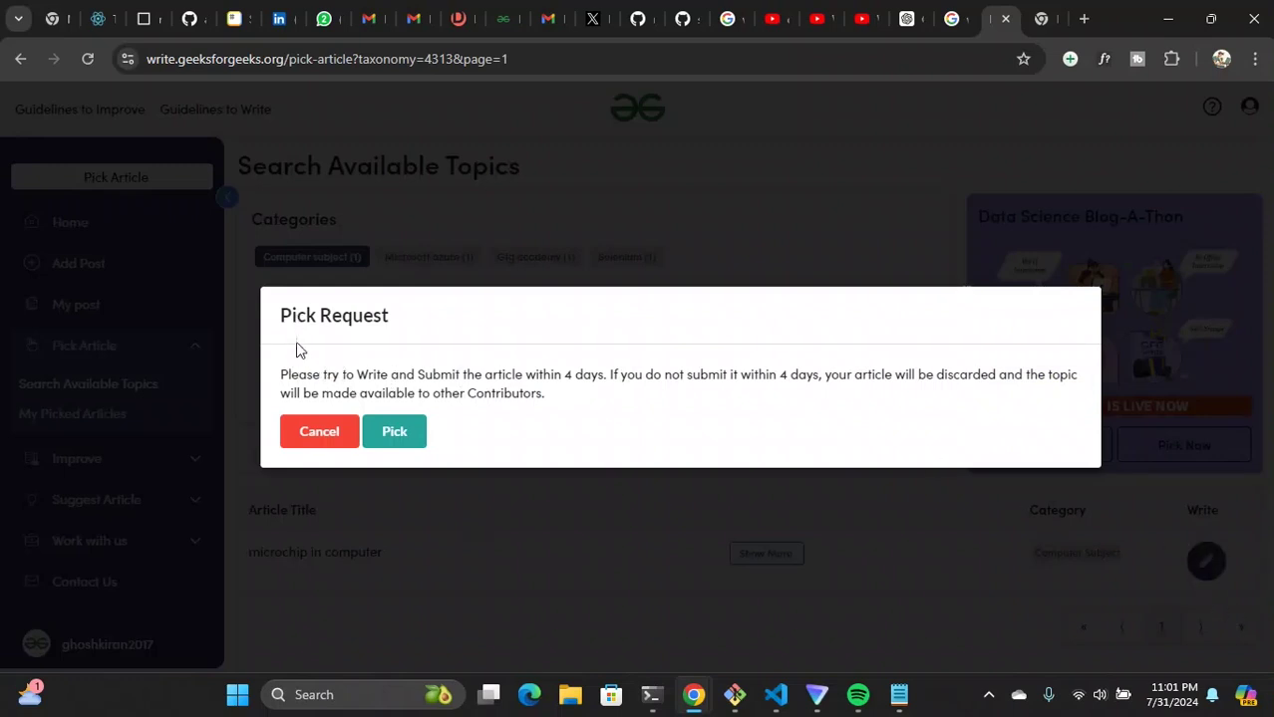
pyautogui.moveTo(291, 317); pyautogui.dragTo(389, 317)
pyautogui.click(337, 377)
pyautogui.moveTo(298, 376); pyautogui.dragTo(445, 377)
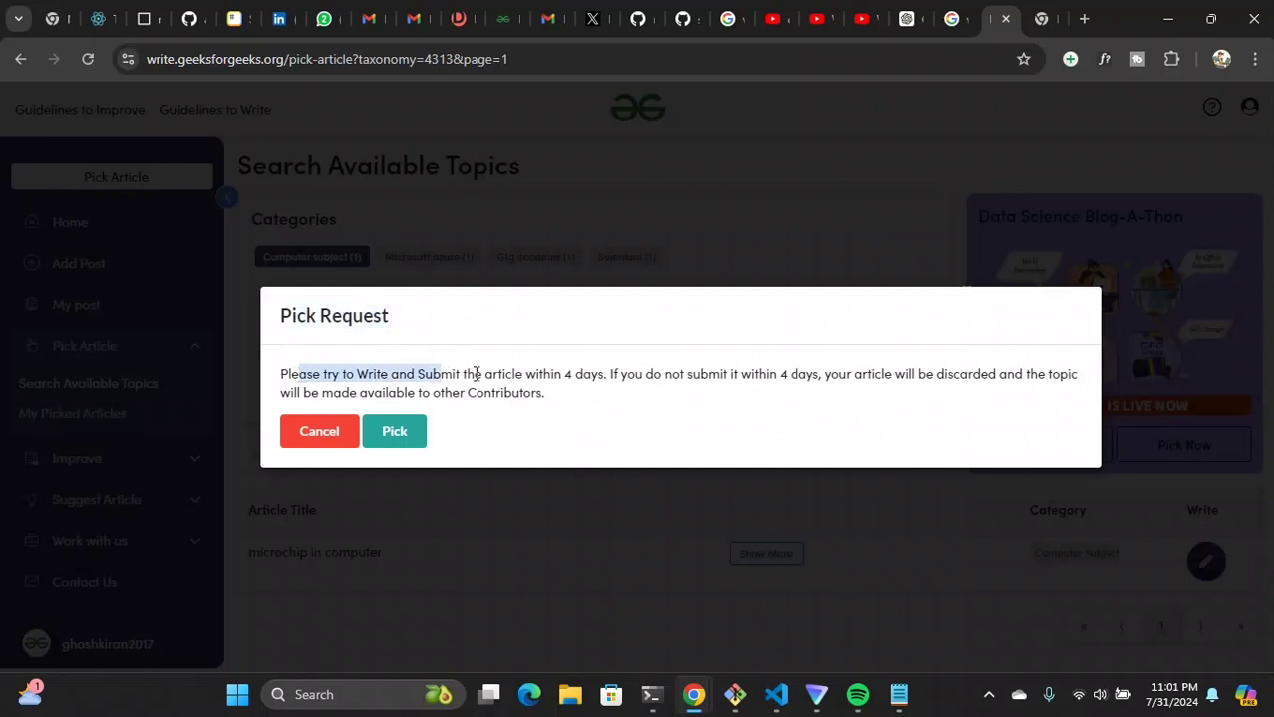
pyautogui.click(547, 375)
pyautogui.moveTo(532, 375); pyautogui.dragTo(622, 374)
pyautogui.click(620, 375)
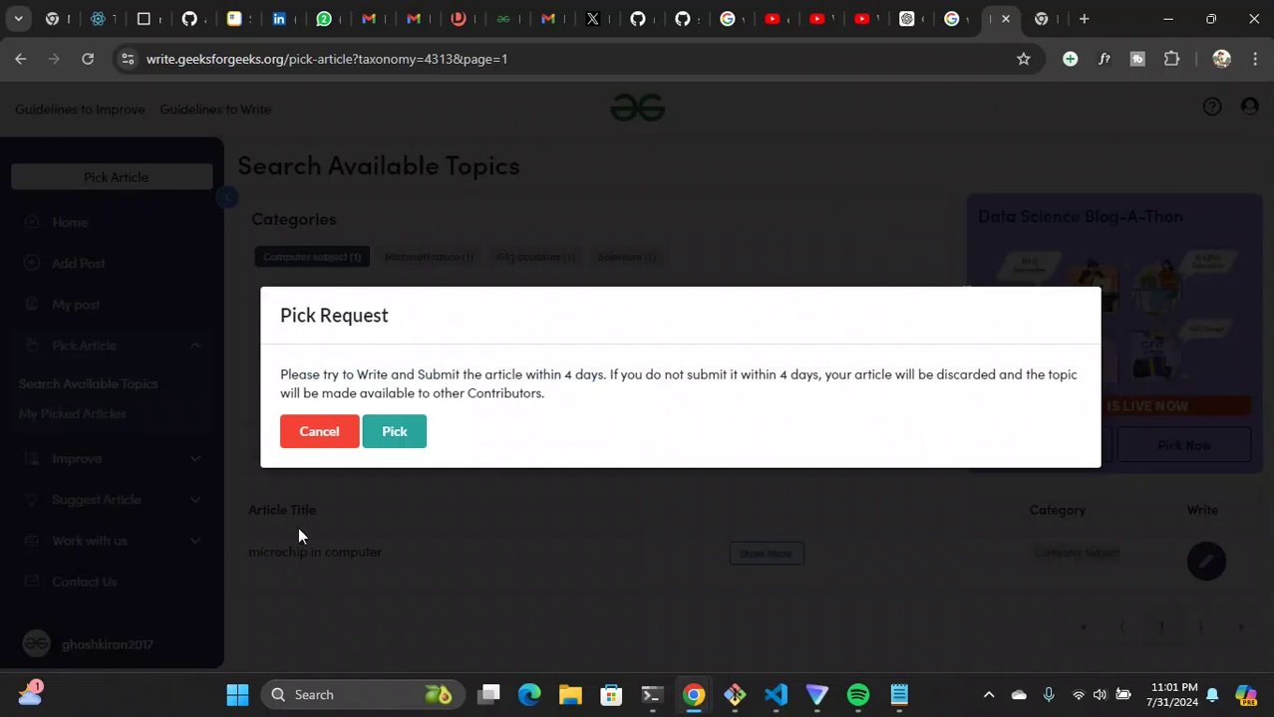
pyautogui.moveTo(509, 393); pyautogui.dragTo(604, 373)
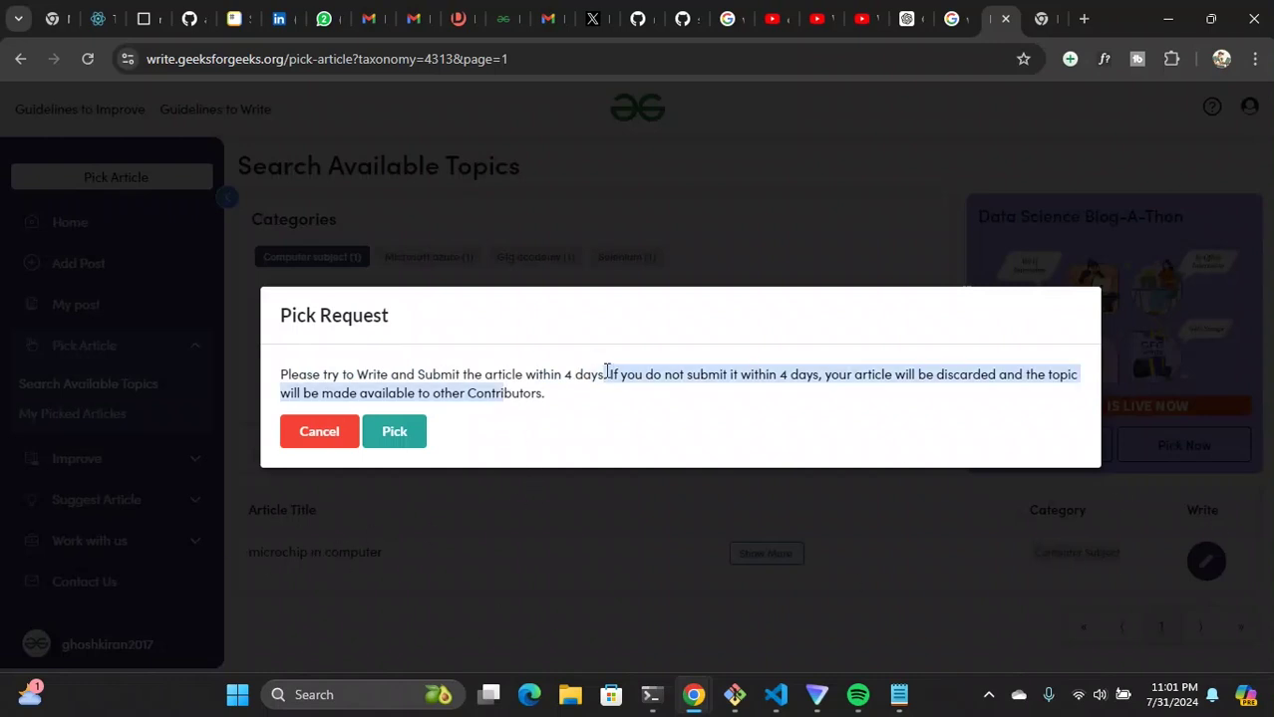
pyautogui.click(591, 373)
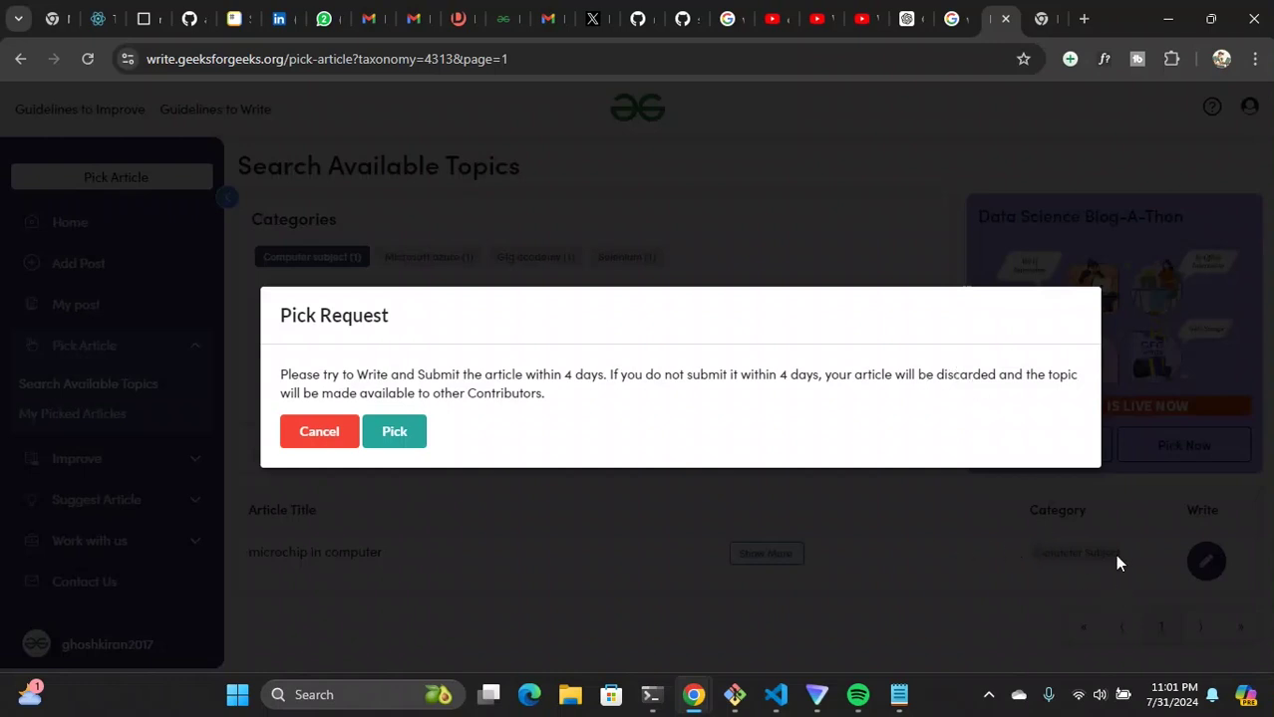
pyautogui.click(317, 434)
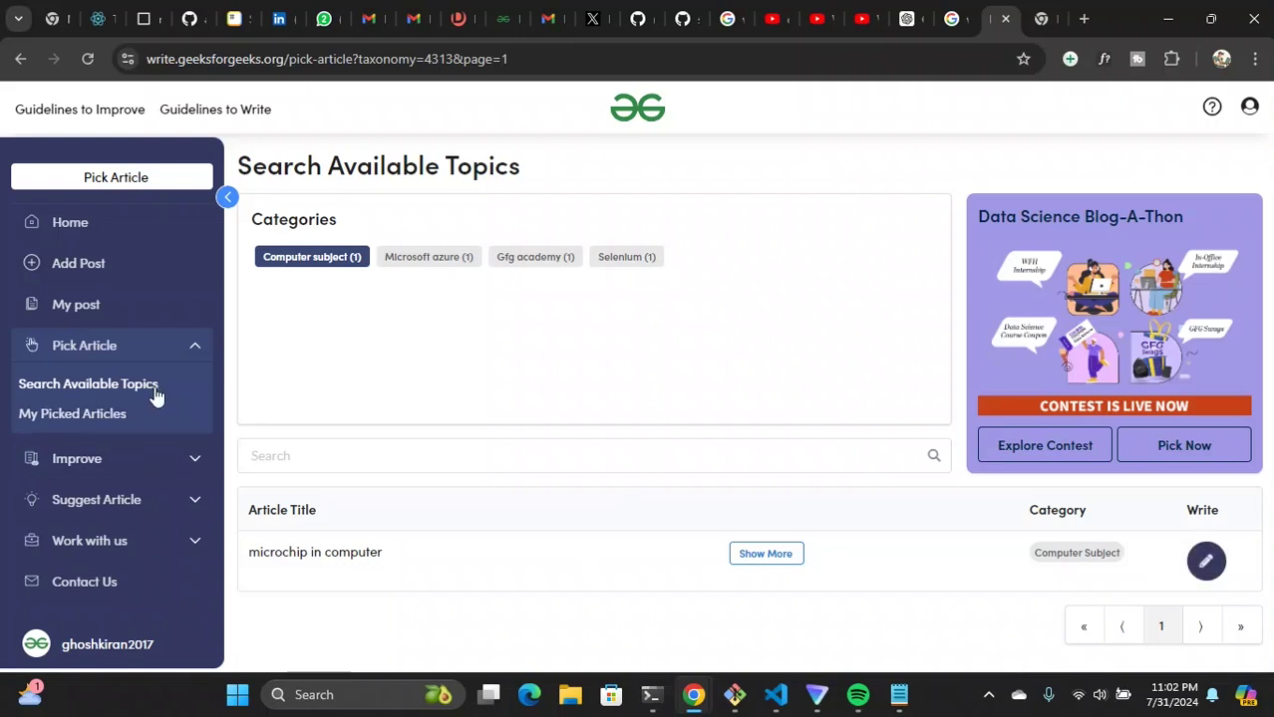
# Open My Picked Articles under Pick Article, showing an empty table
pyautogui.click(91, 416)
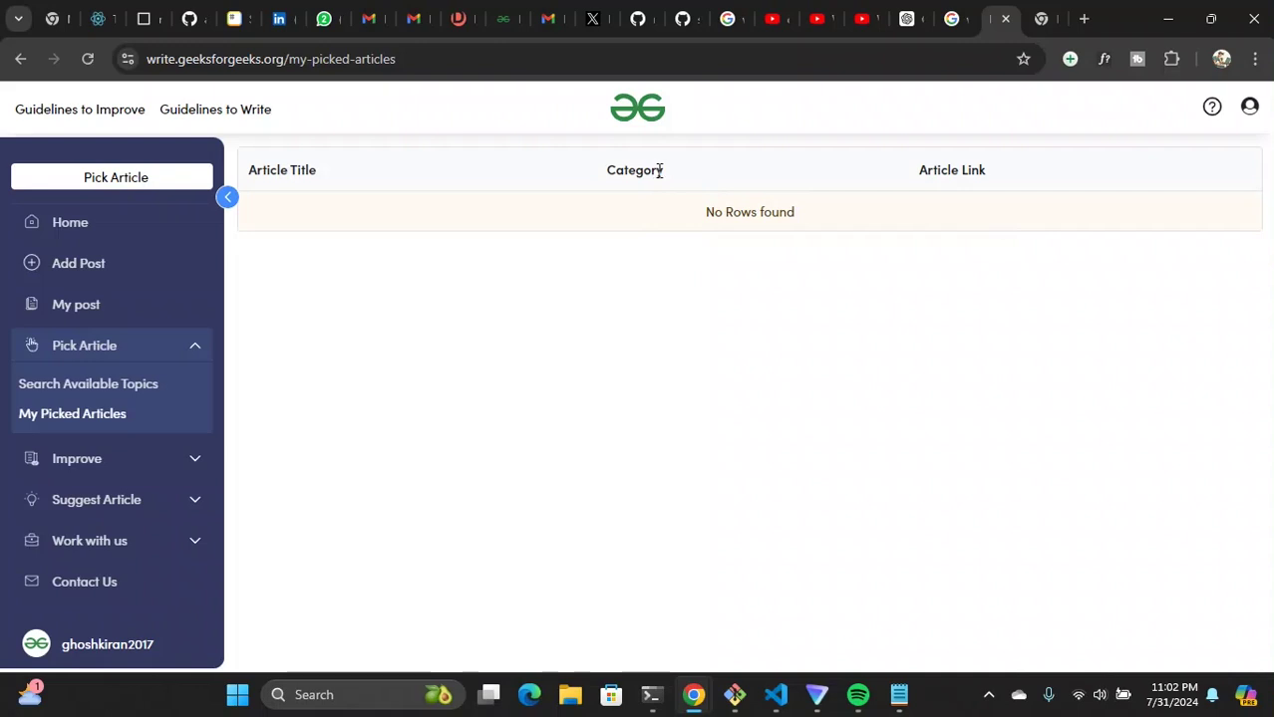
# Open My Suggestions with no posts, then expand the Pick Article and Suggest Article menus
pyautogui.click(199, 464)
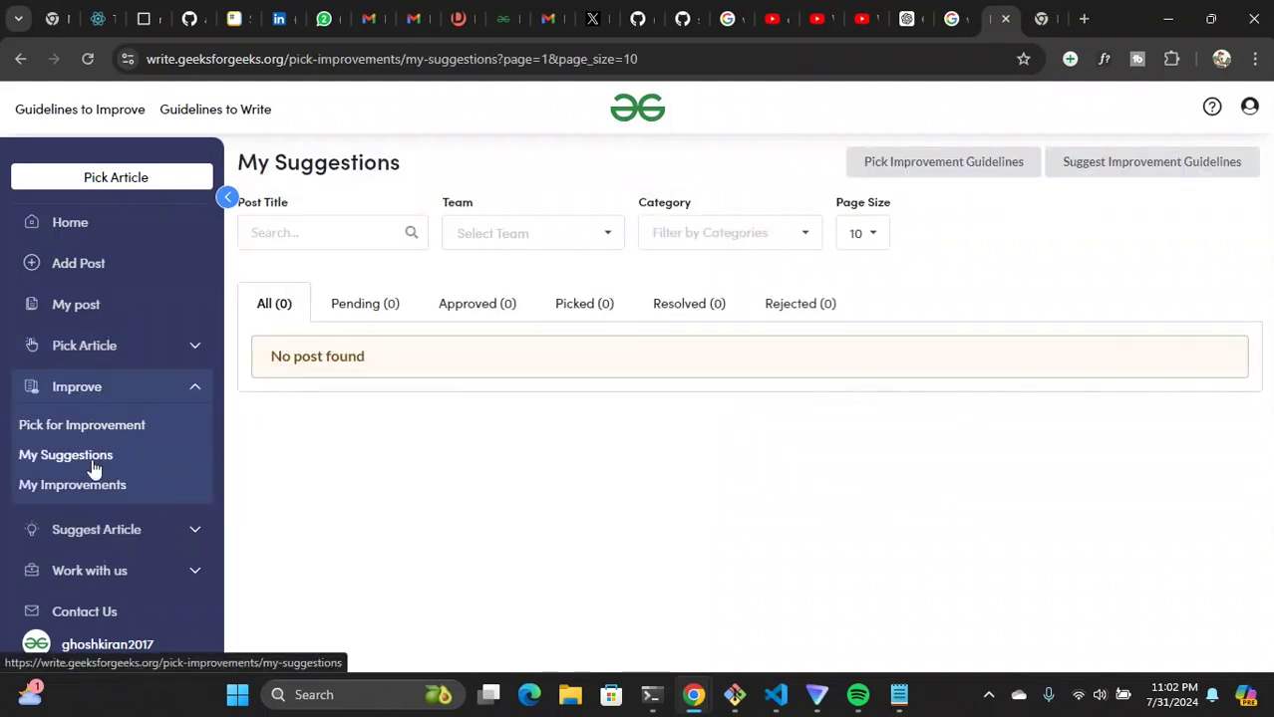
pyautogui.click(194, 349)
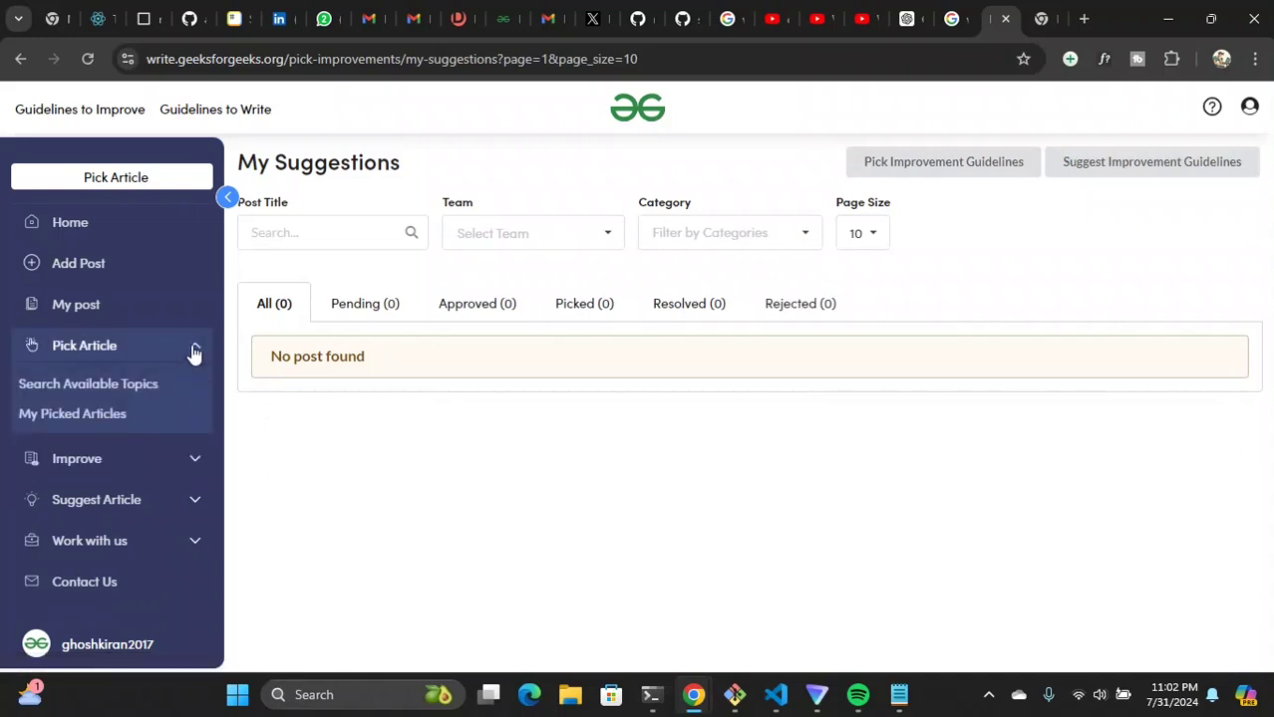
pyautogui.click(179, 505)
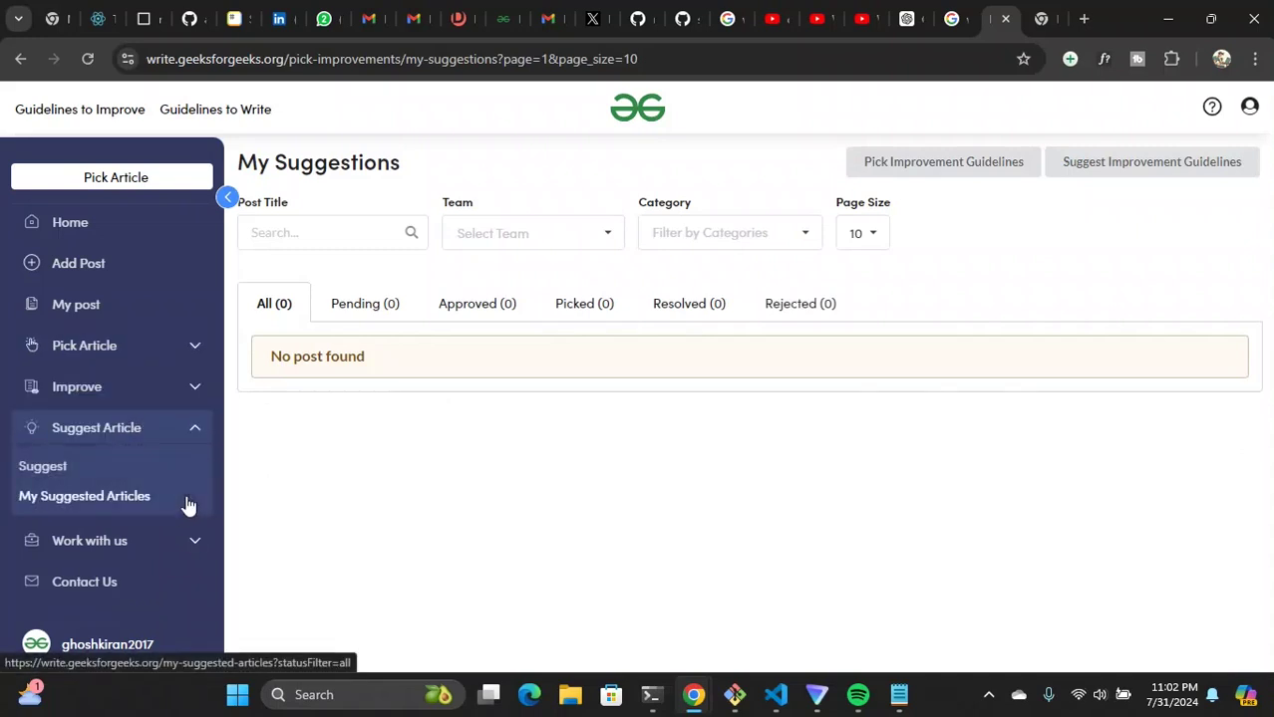
# Open the Suggest Topics form from the Suggest Article section of the sidebar
pyautogui.click(55, 472)
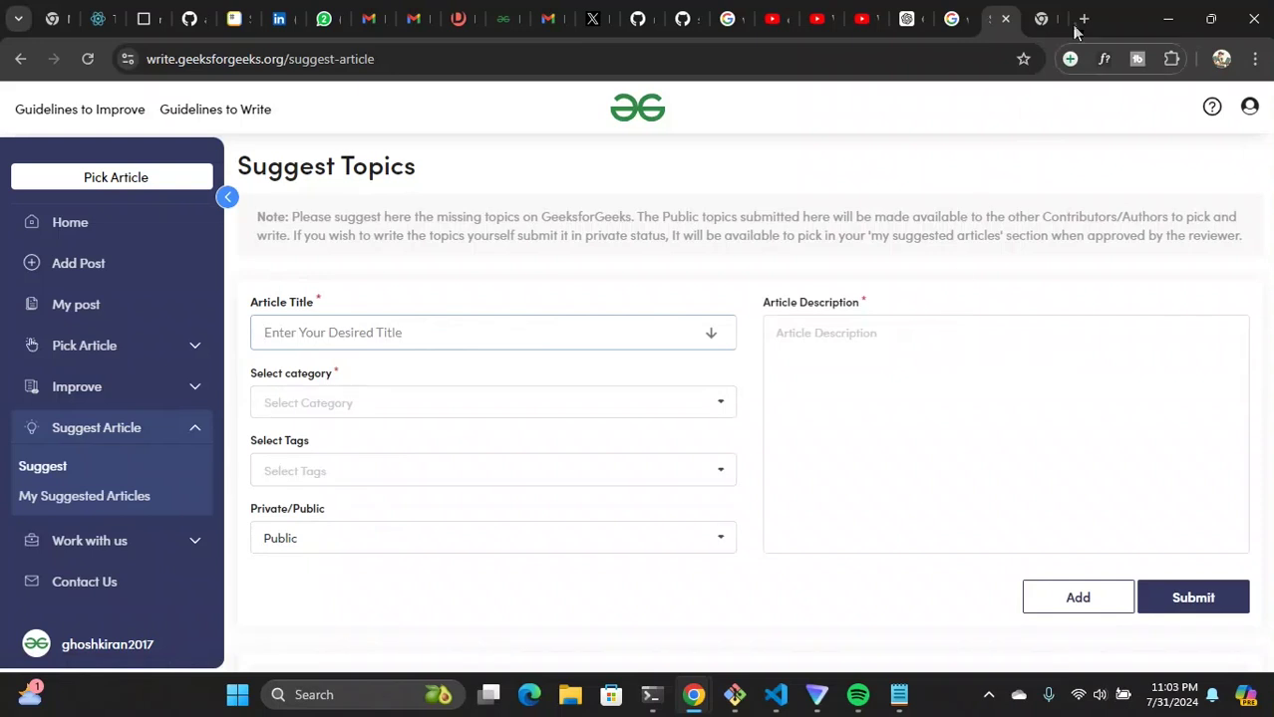
pyautogui.click(1044, 10)
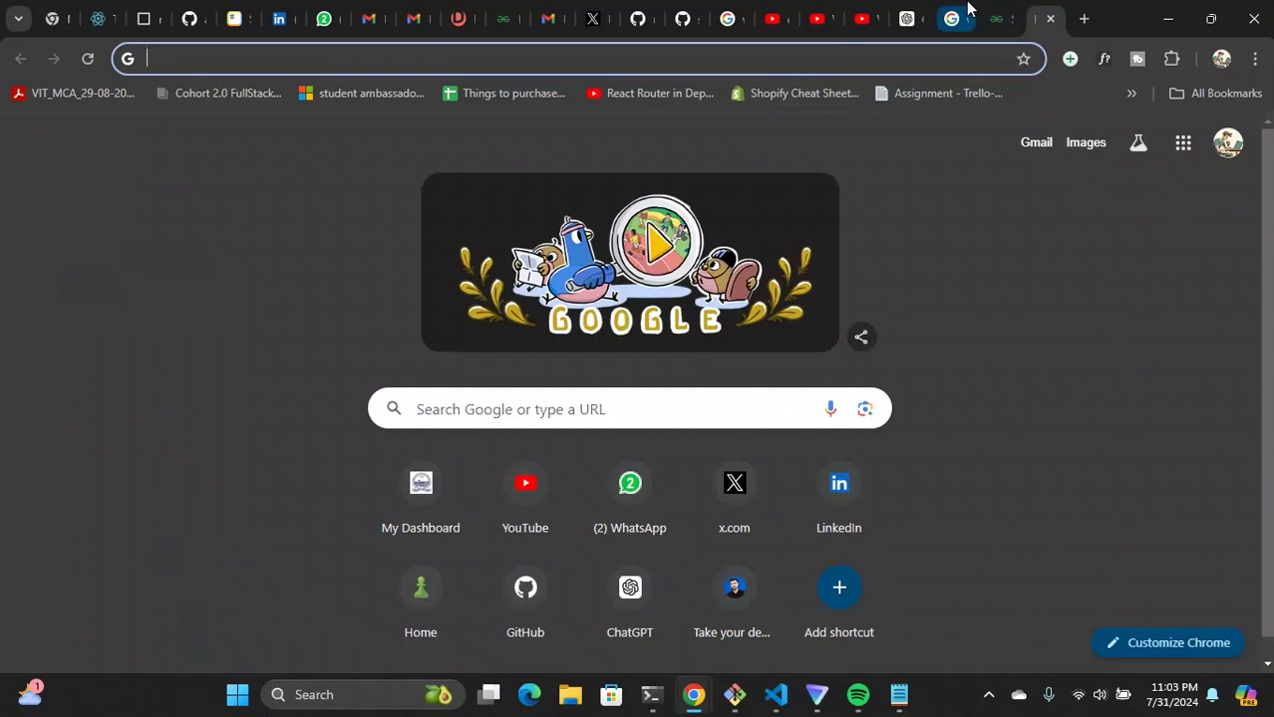
pyautogui.click(999, 14)
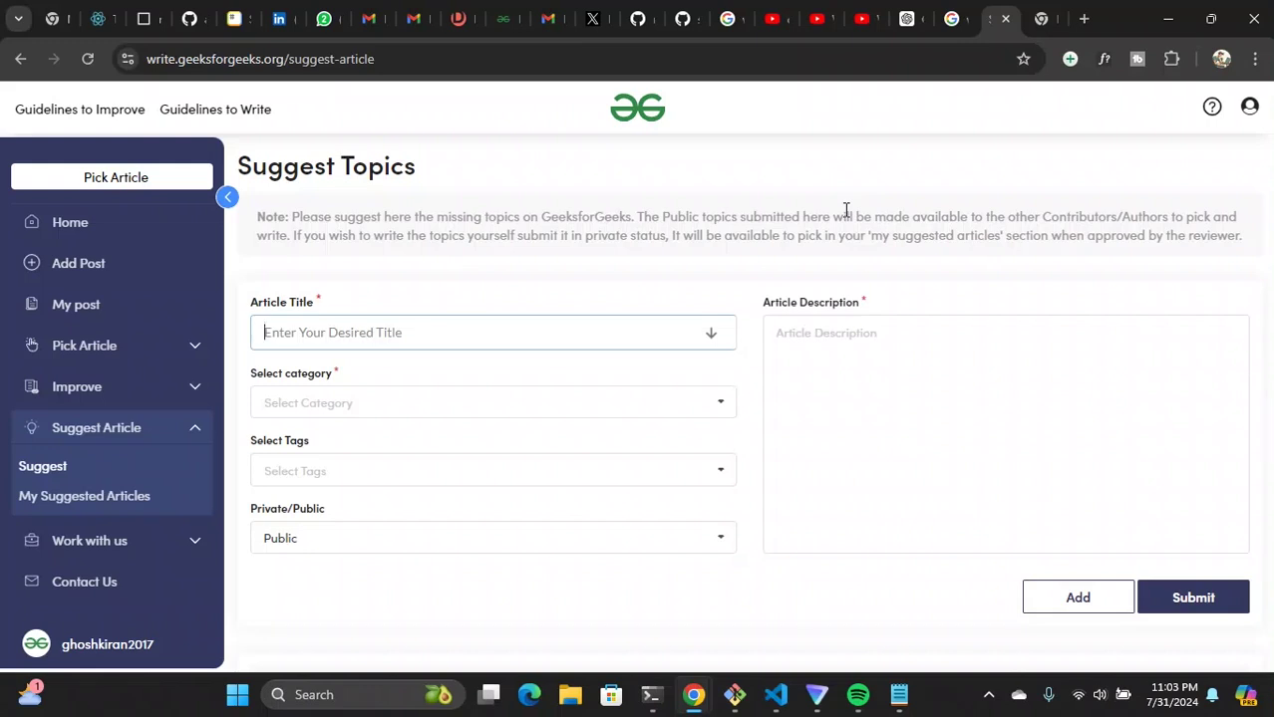
# Return to the incognito Google results on getting paid for GeeksforGeeks articles and view the remuneration snippet
pyautogui.moveTo(694, 697)
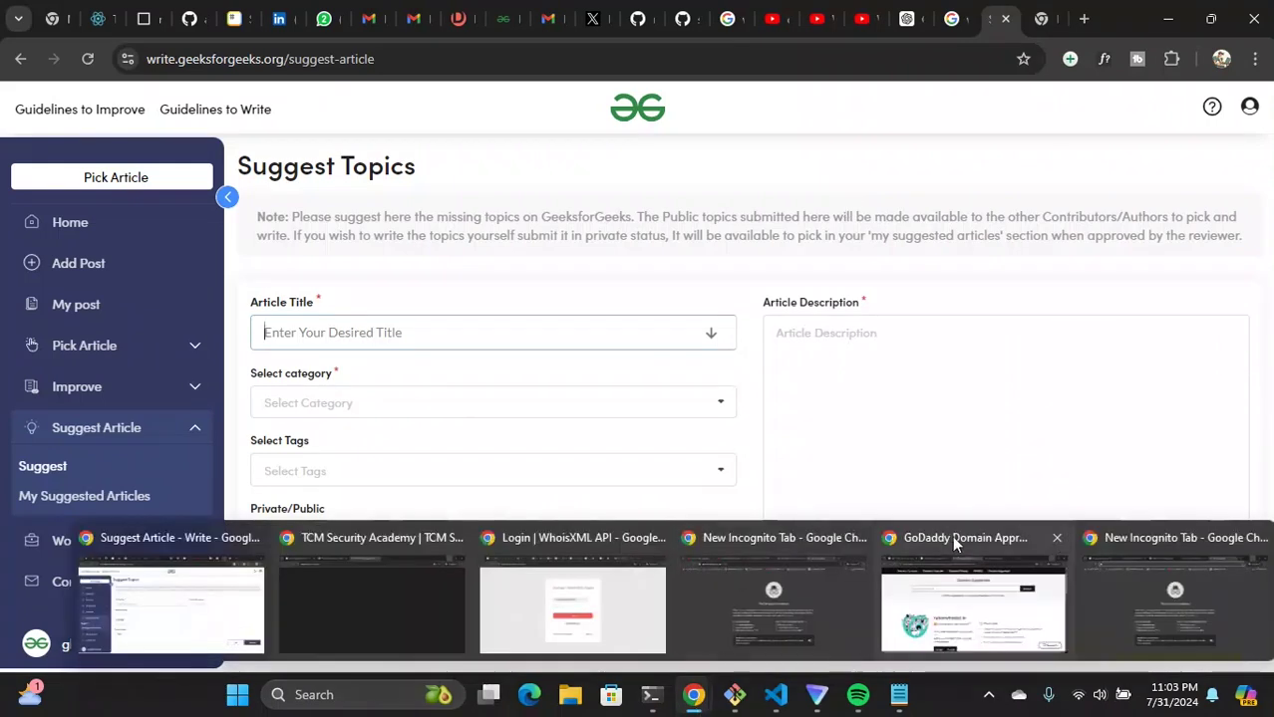
pyautogui.click(1174, 593)
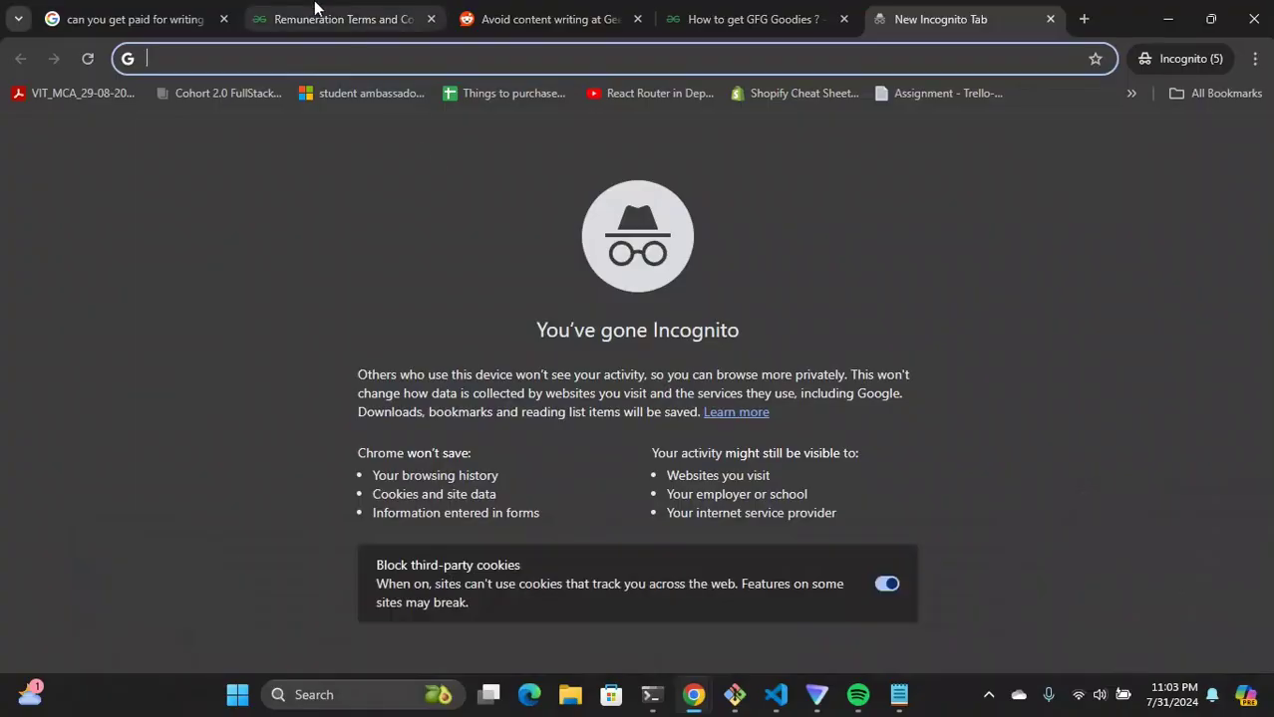
pyautogui.click(181, 14)
pyautogui.moveTo(183, 106); pyautogui.dragTo(444, 107)
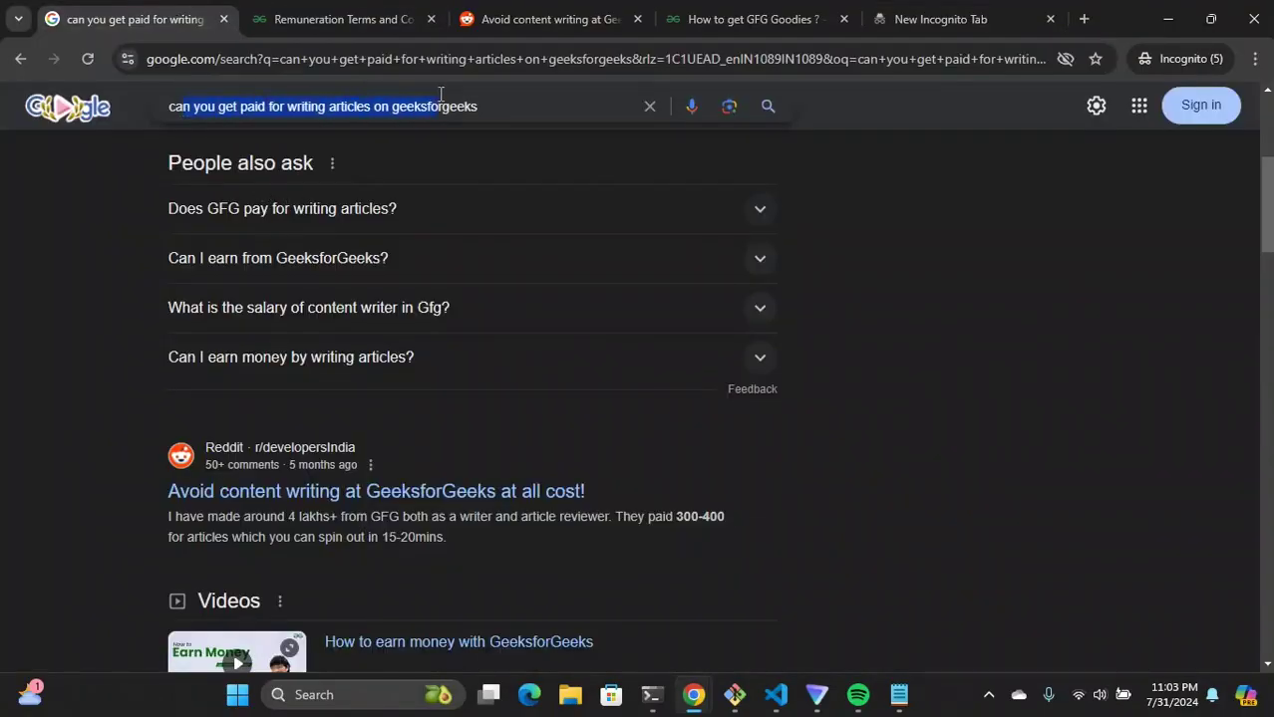
pyautogui.scroll(4, 1097, 385)
pyautogui.click(1062, 383)
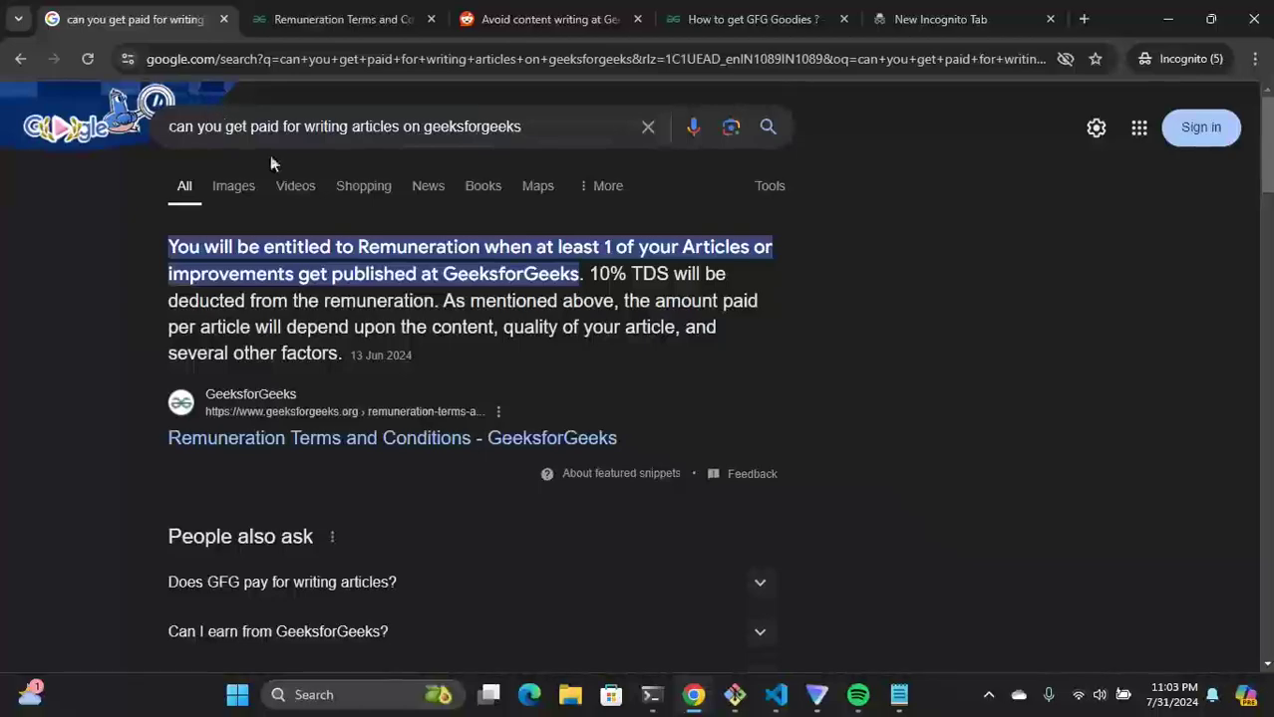
# Switch to the Remuneration Terms and Conditions tab and highlight the first remuneration eligibility term
pyautogui.click(329, 19)
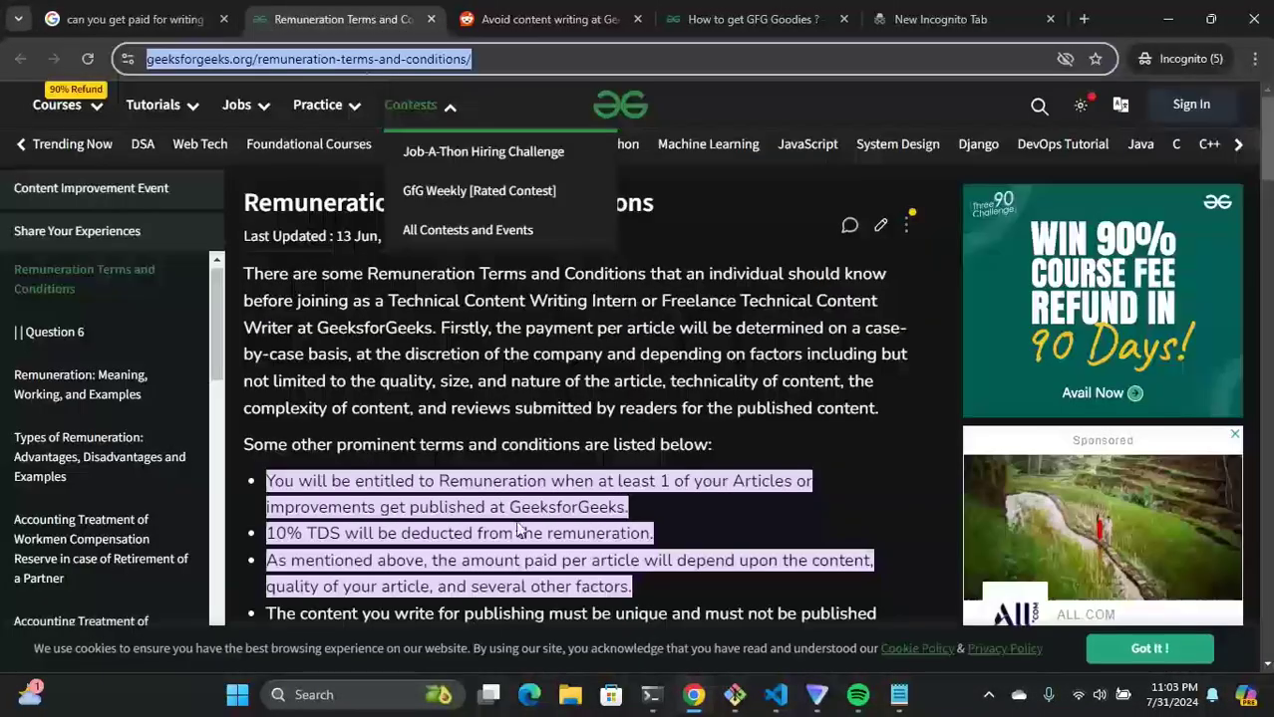
pyautogui.scroll(-3, 667, 427)
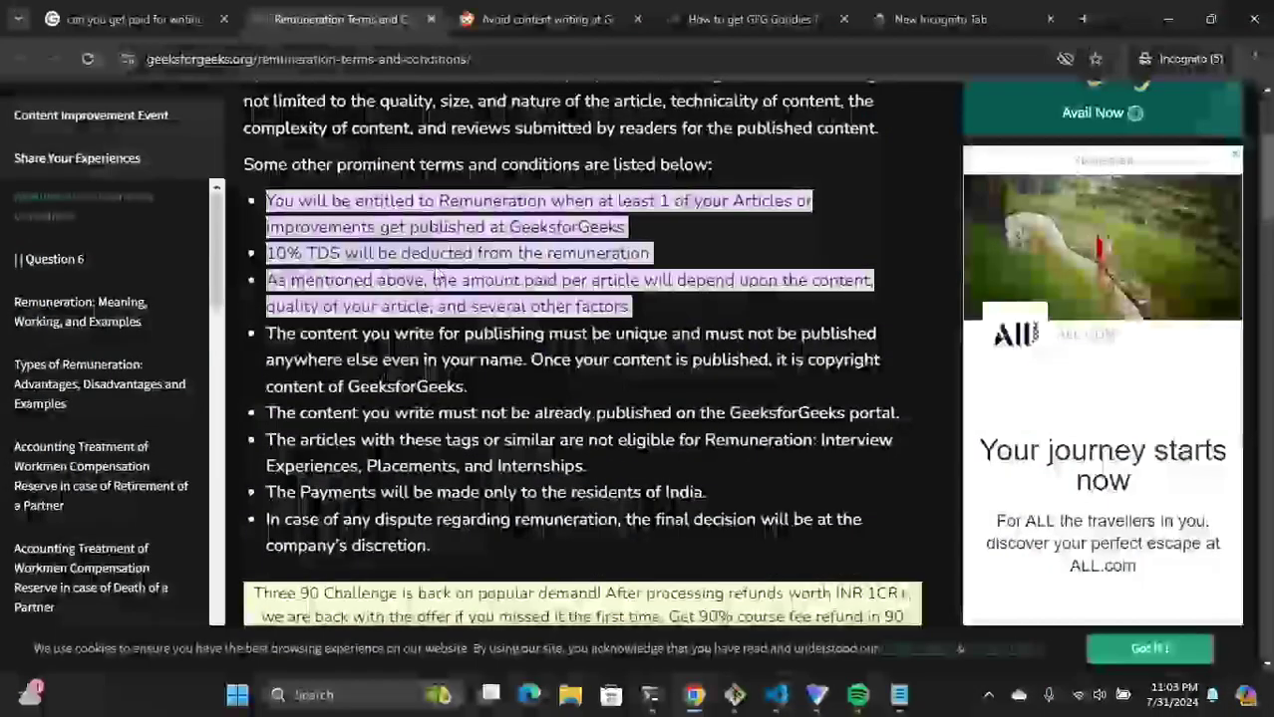
pyautogui.moveTo(439, 203); pyautogui.dragTo(601, 194)
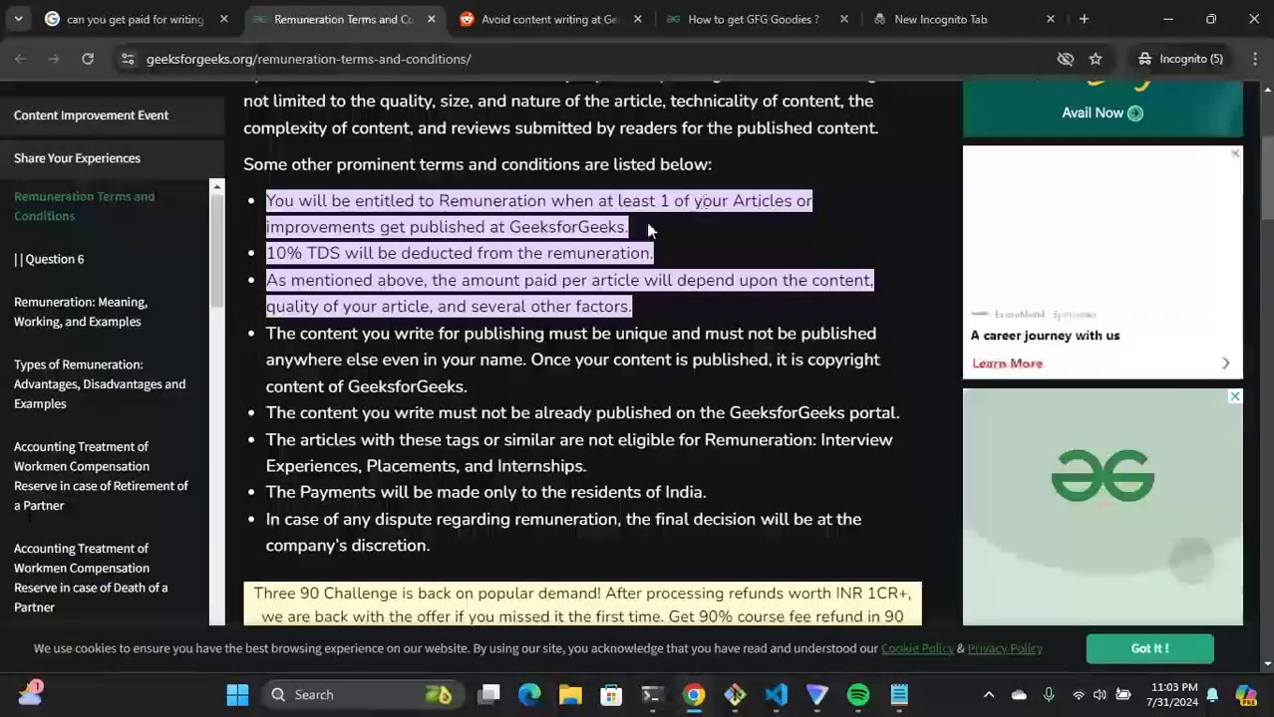
pyautogui.scroll(2, 646, 344)
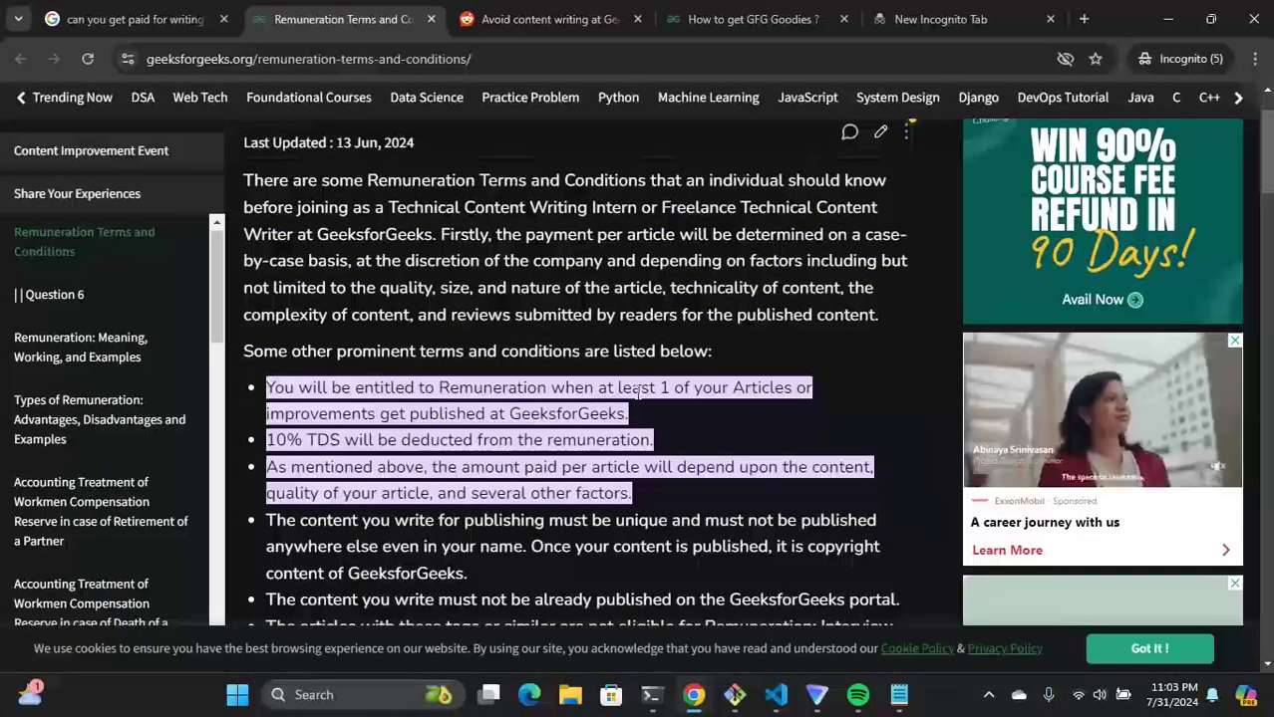